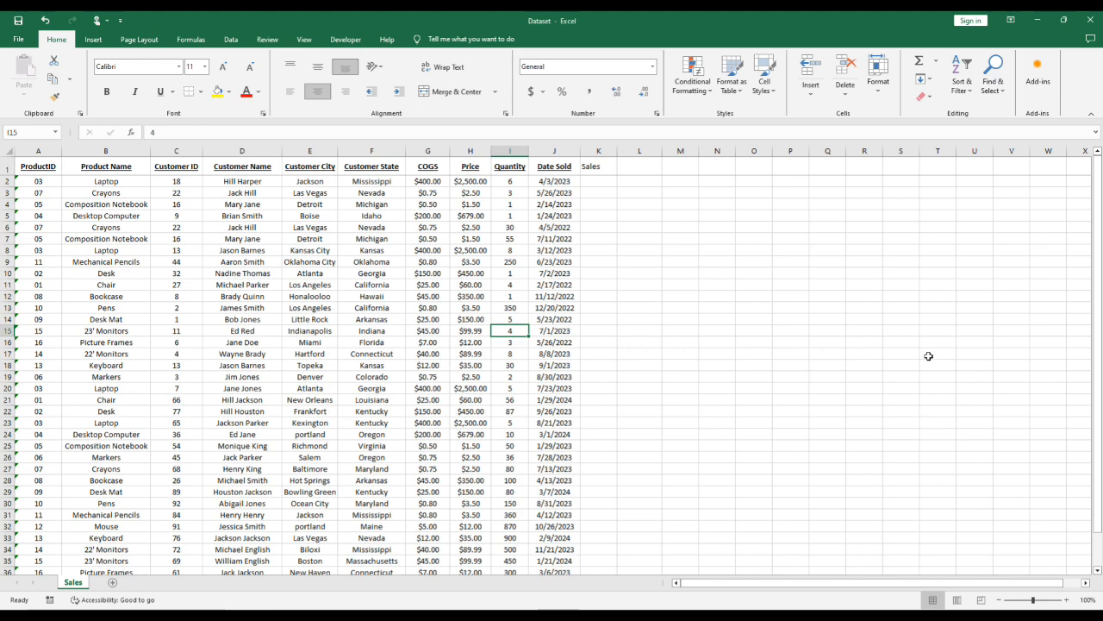
left_click(689, 93)
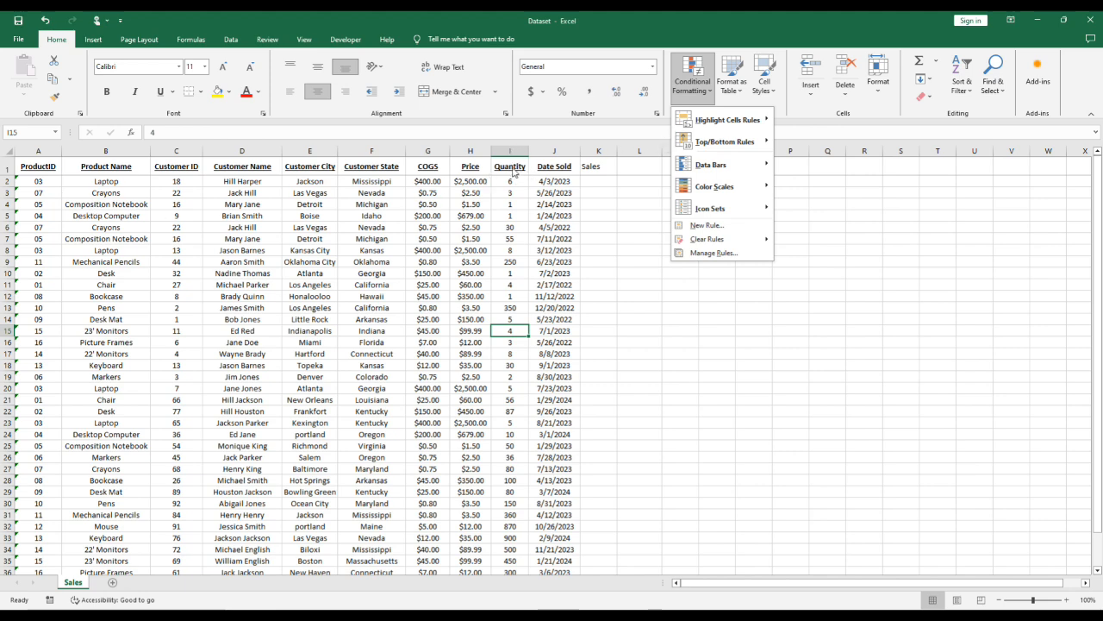
key("Escape")
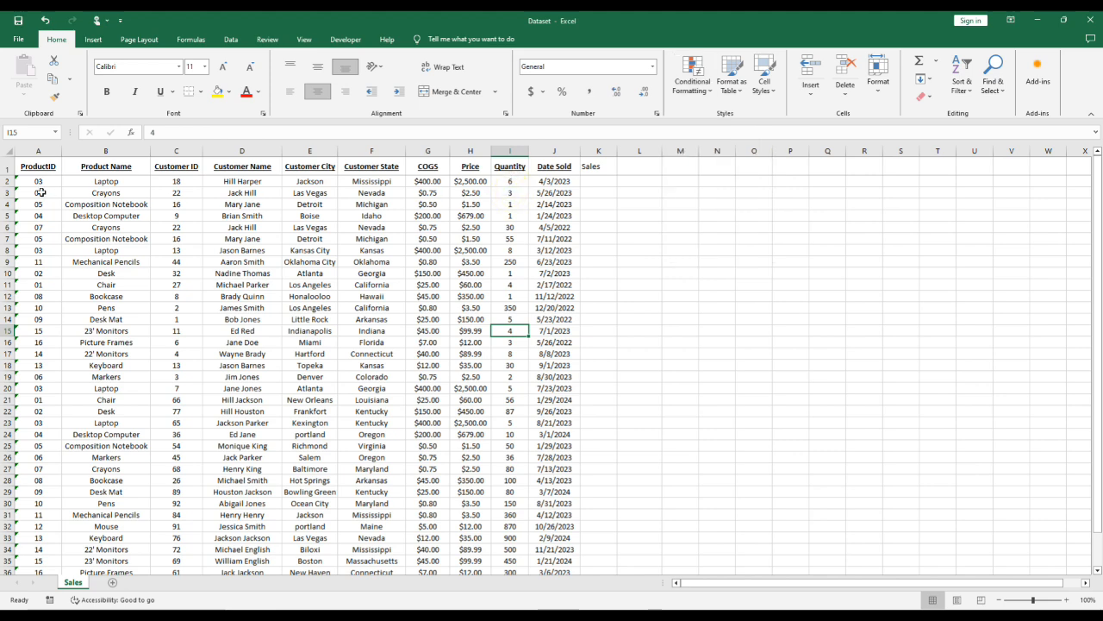
left_click_drag(38, 182, 558, 181)
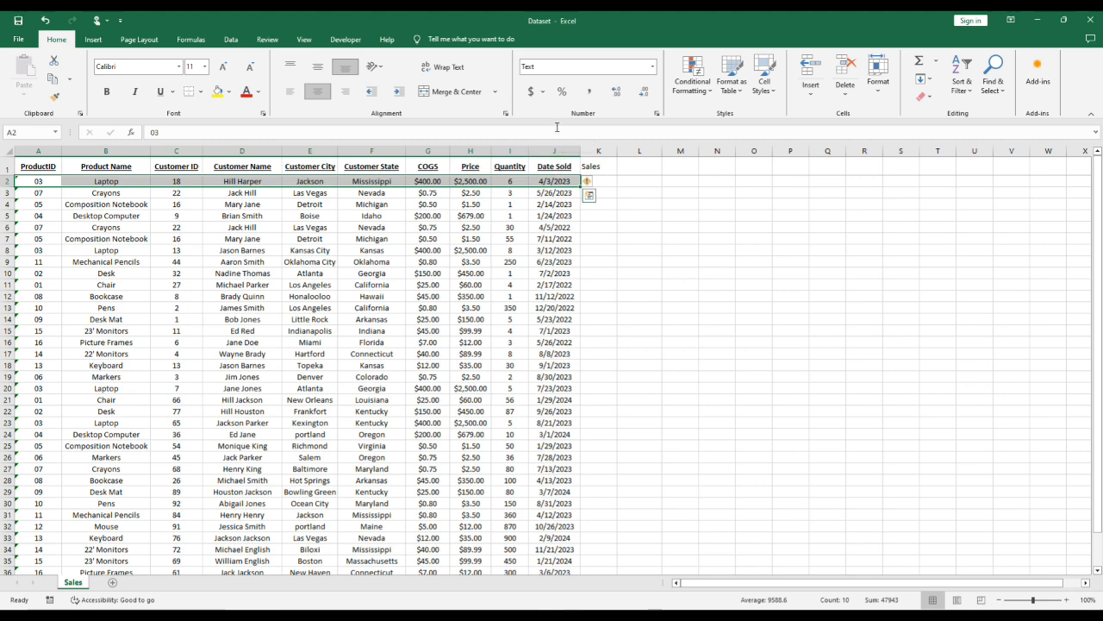
left_click(509, 180)
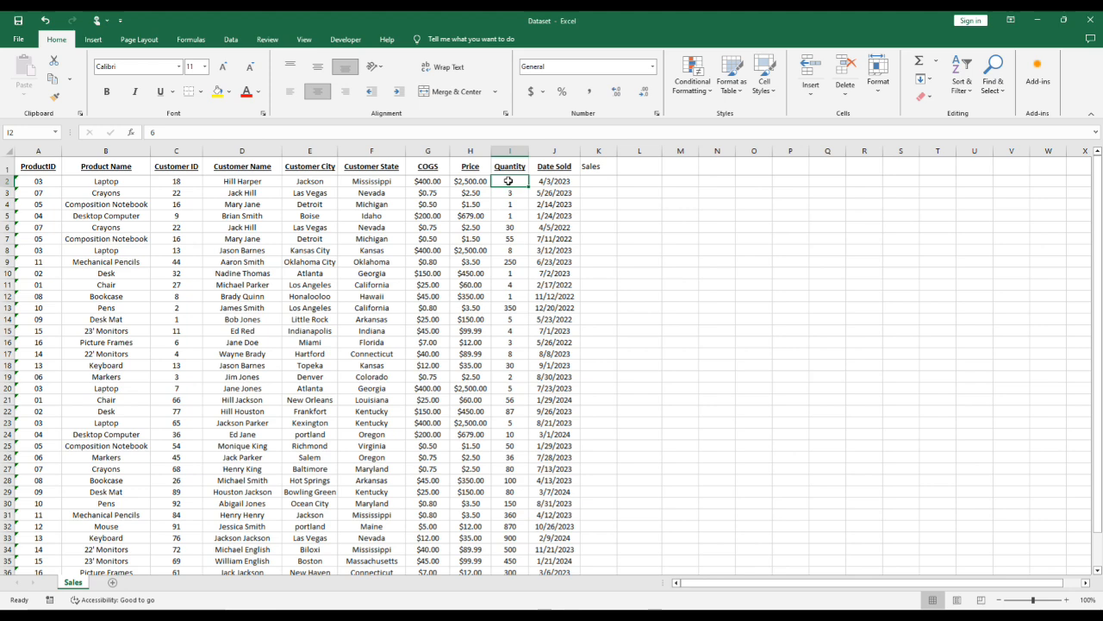
- Start a formula-based conditional formatting rule on A2:J2 with the formula =$I2<5
left_click_drag(17, 179, 566, 186)
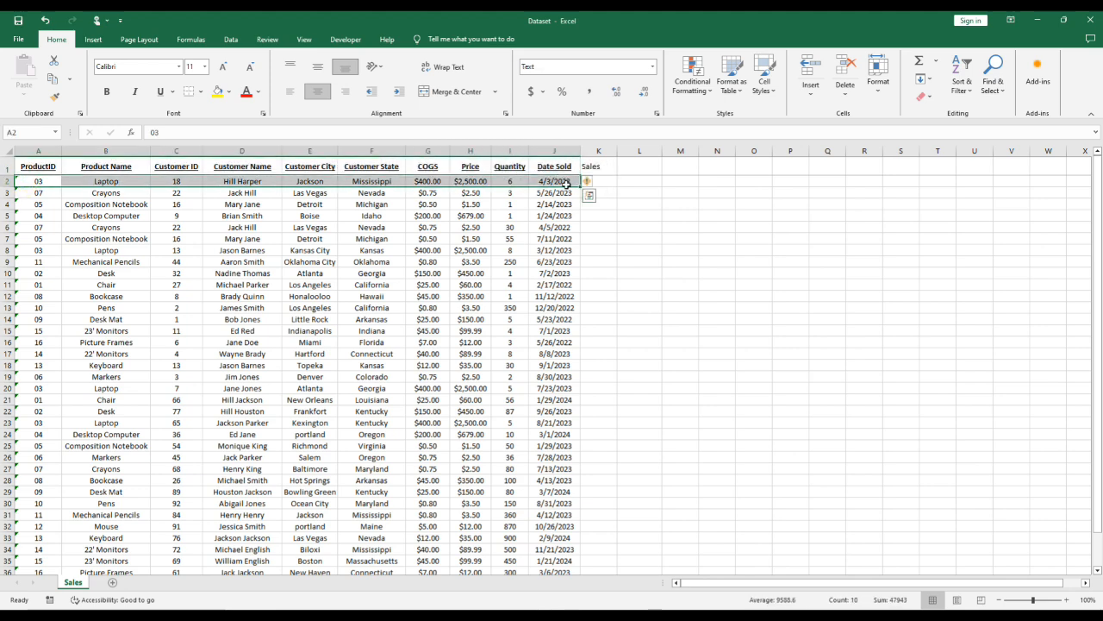
left_click(694, 84)
mouse_move(726, 239)
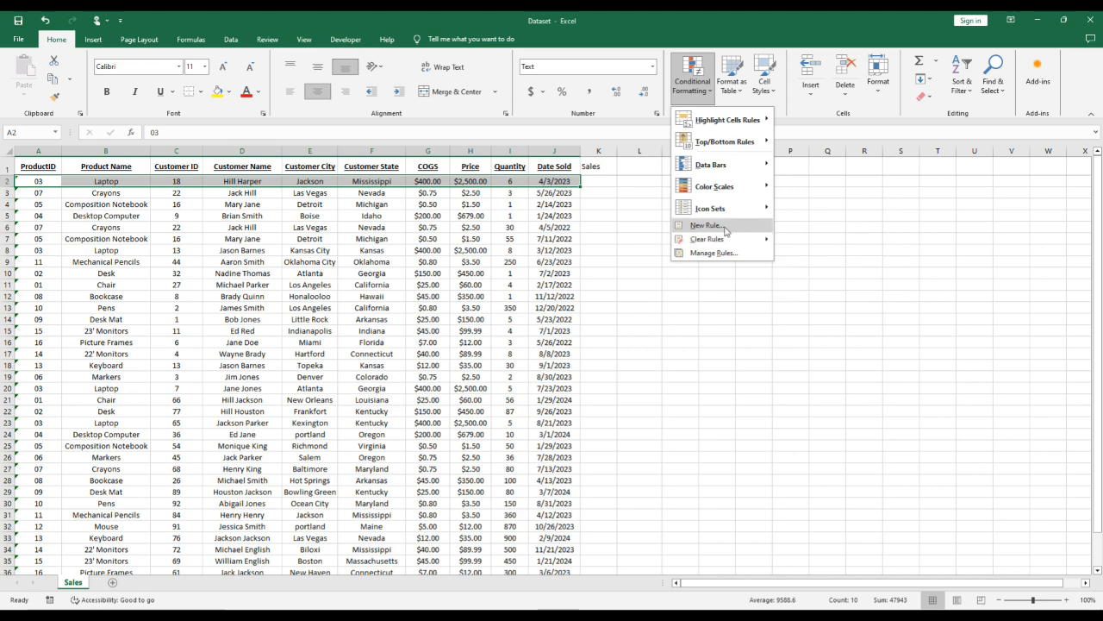
left_click(713, 227)
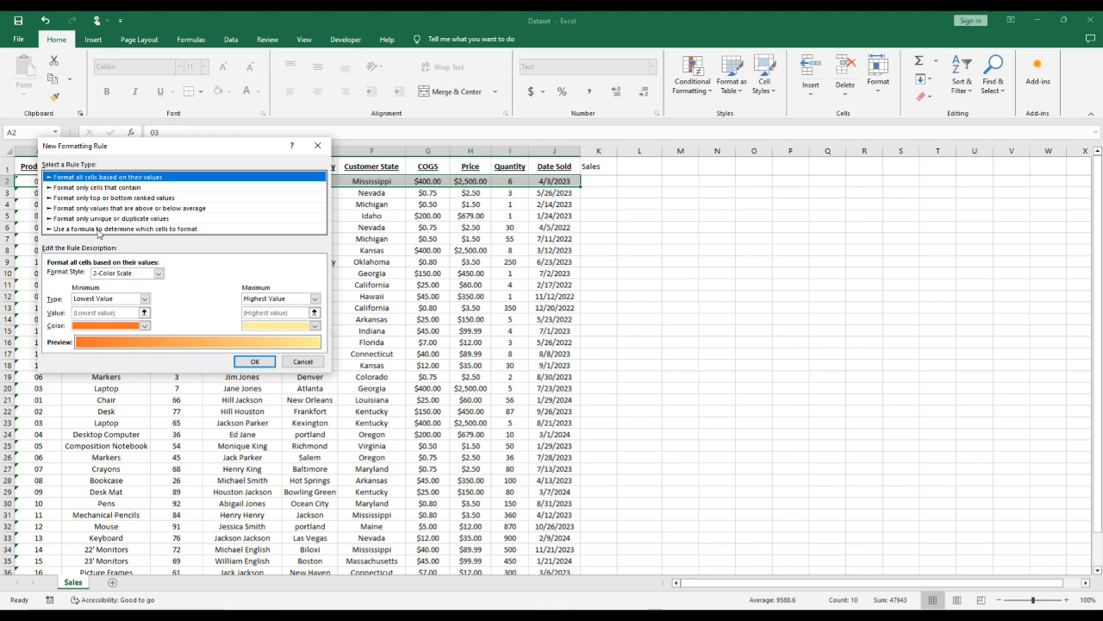
left_click(99, 229)
left_click(100, 276)
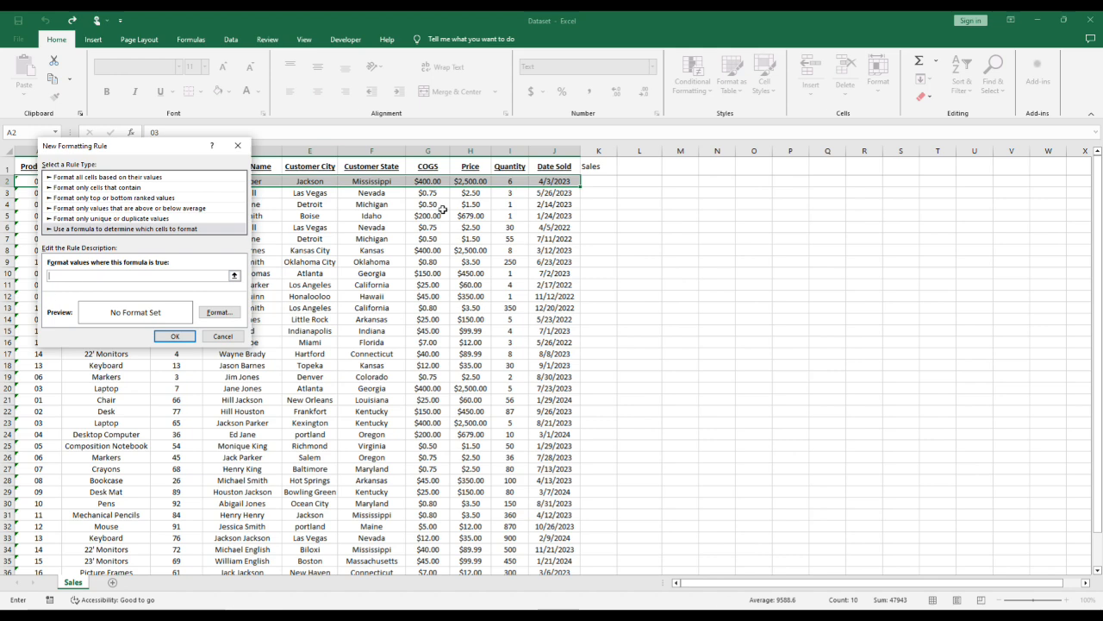
left_click(510, 183)
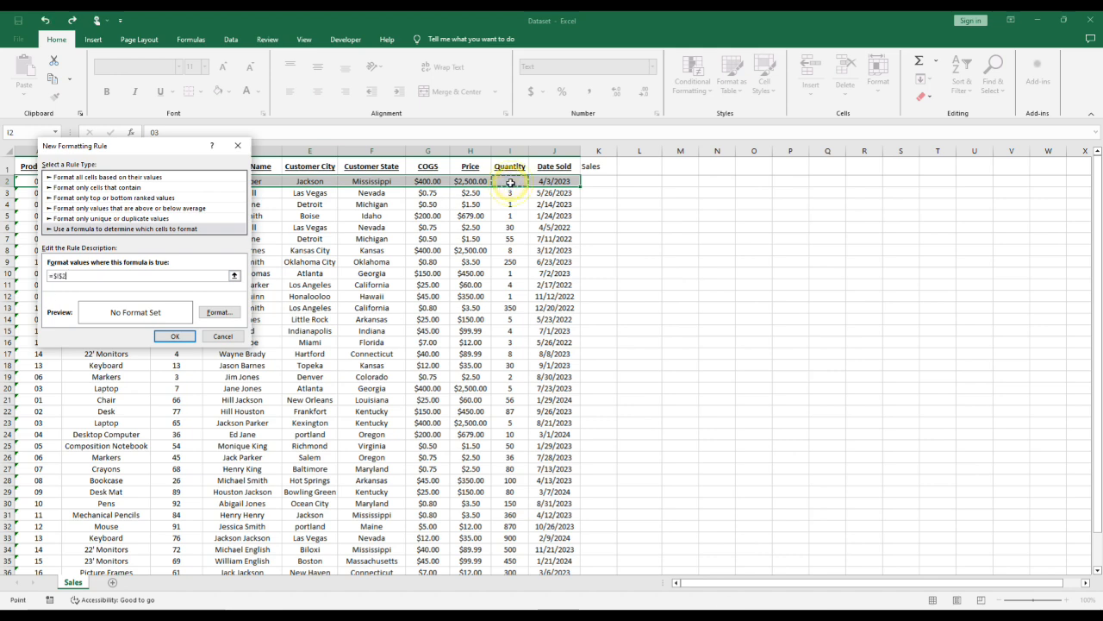
type(">5")
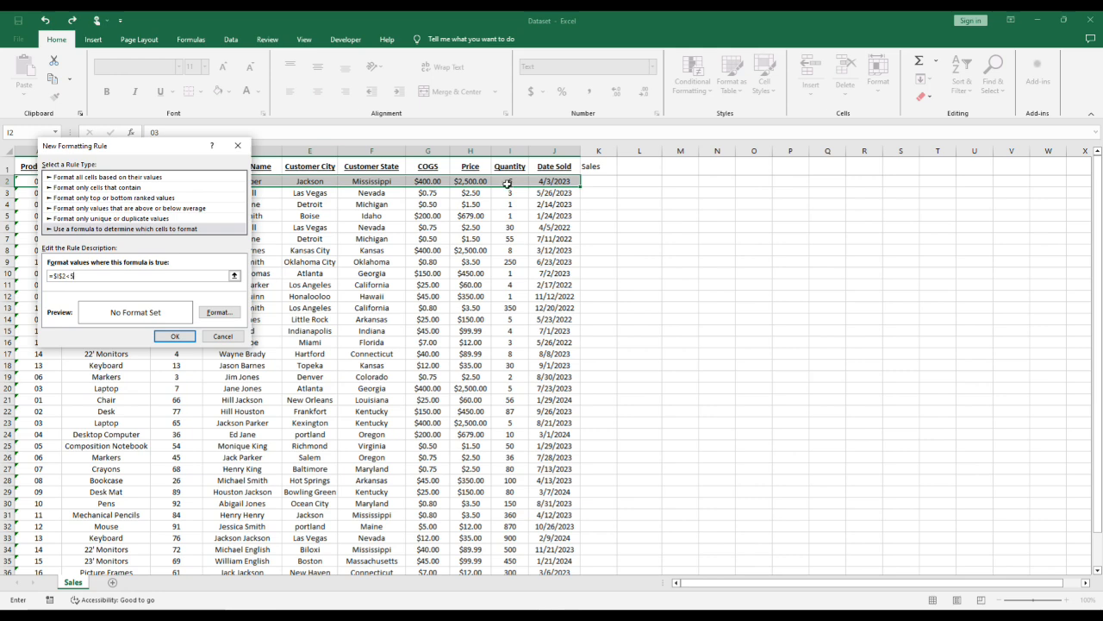
key("F4")
- Give the new formatting rule a red background fill and create it
left_click(230, 315)
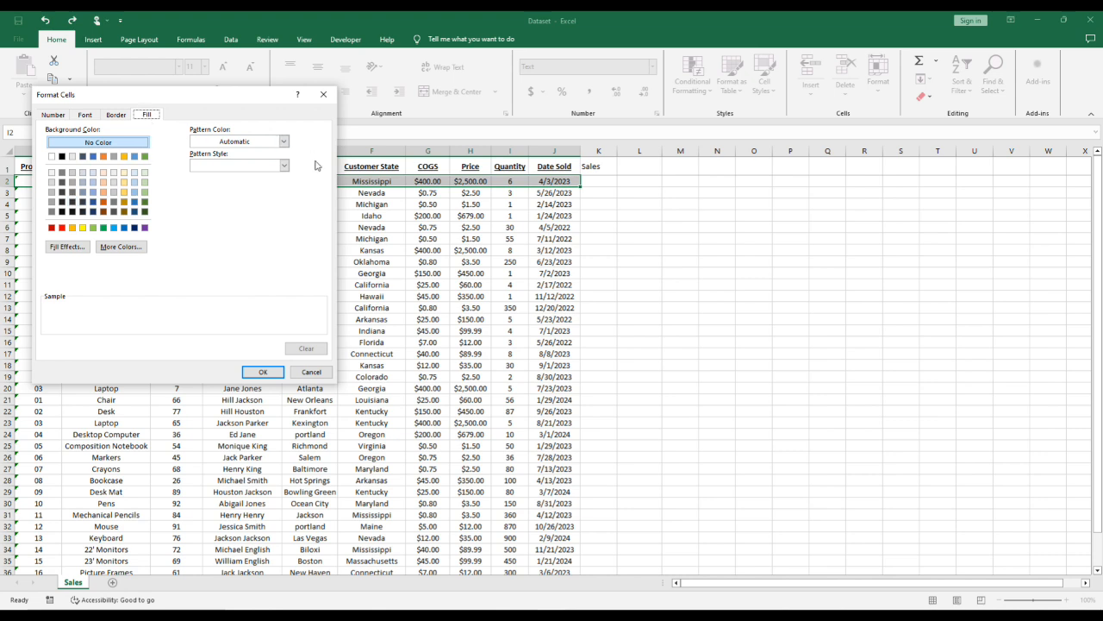
left_click(61, 229)
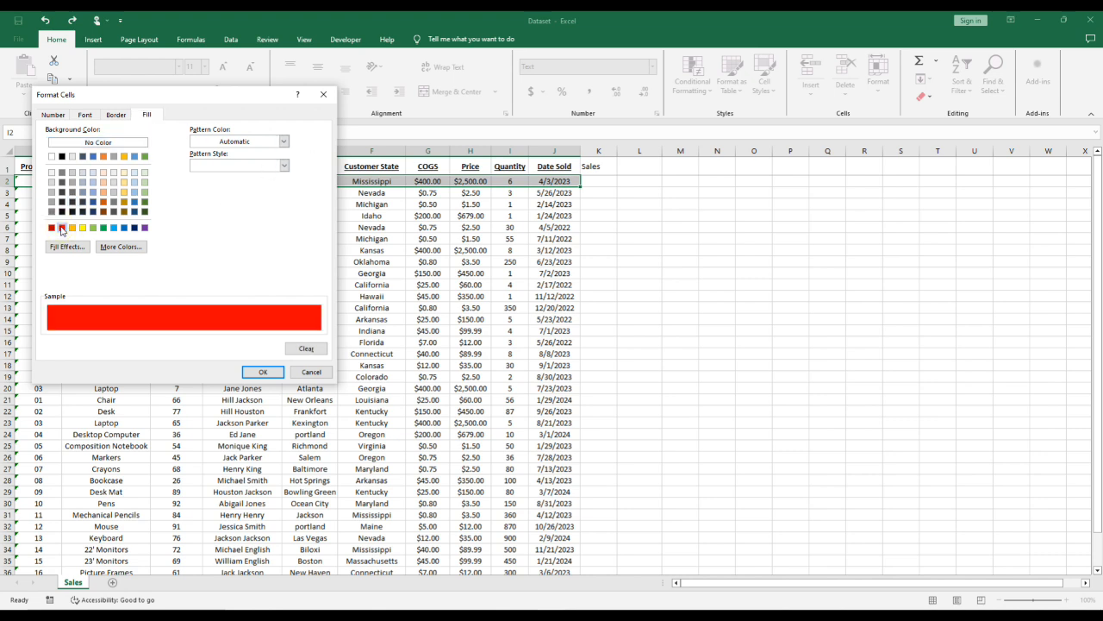
left_click(263, 372)
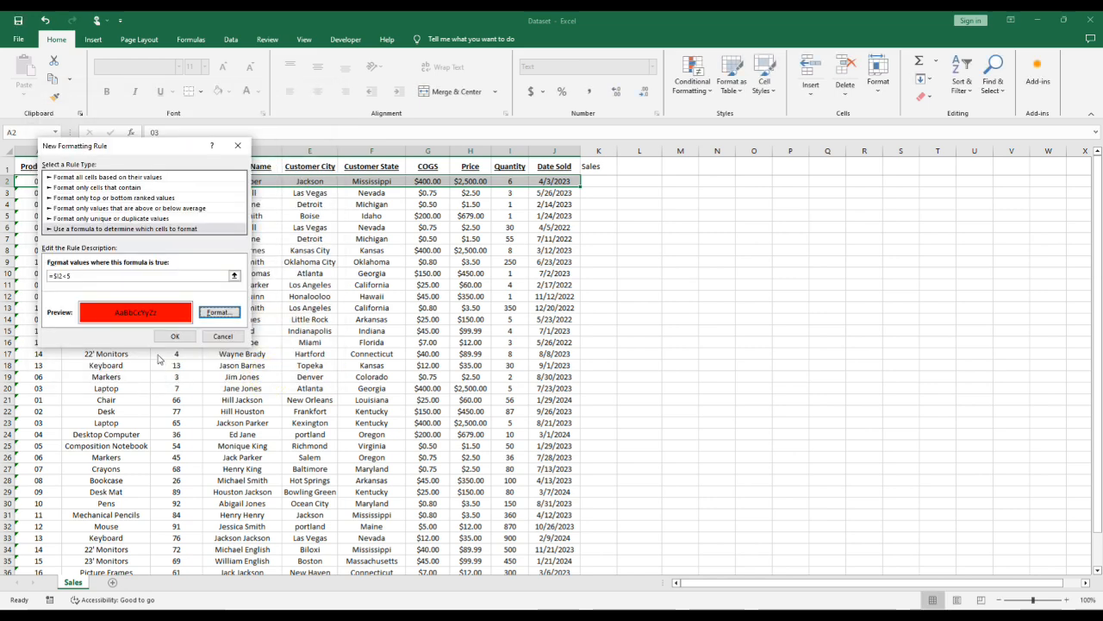
left_click(174, 336)
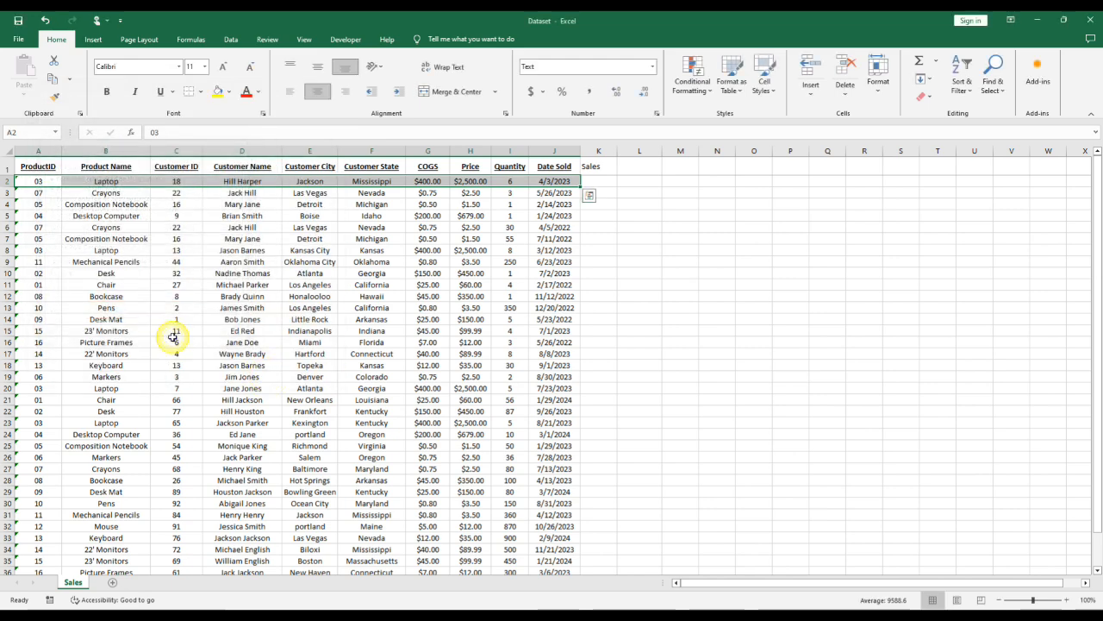
- In the conditional formatting rules manager, set the red-fill rule's applied range to =$A$2:$J$38
left_click(693, 82)
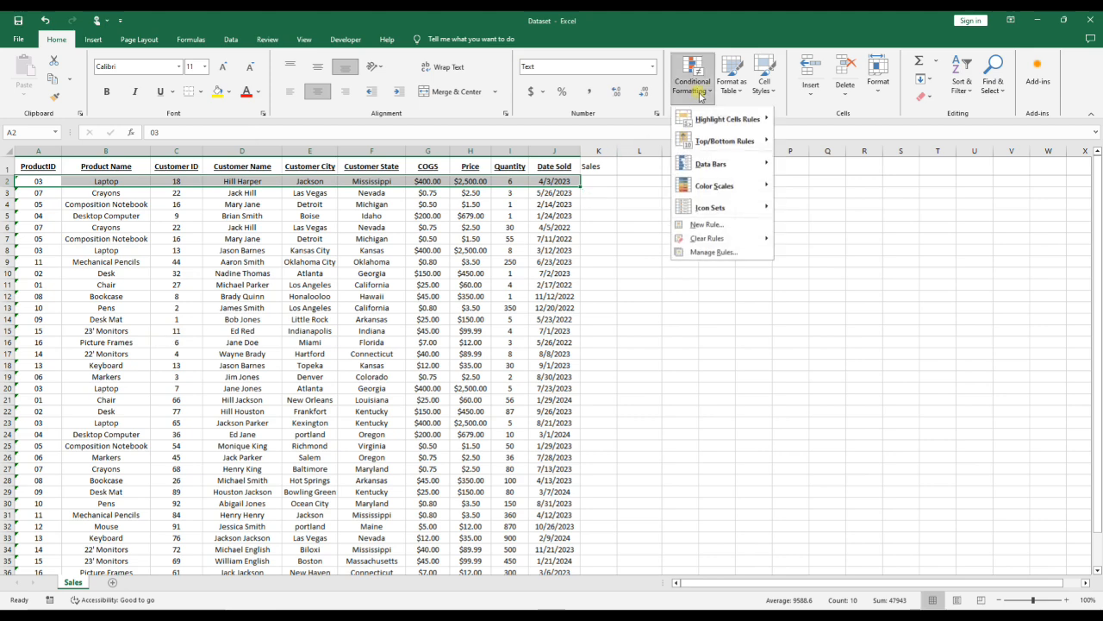
left_click(735, 255)
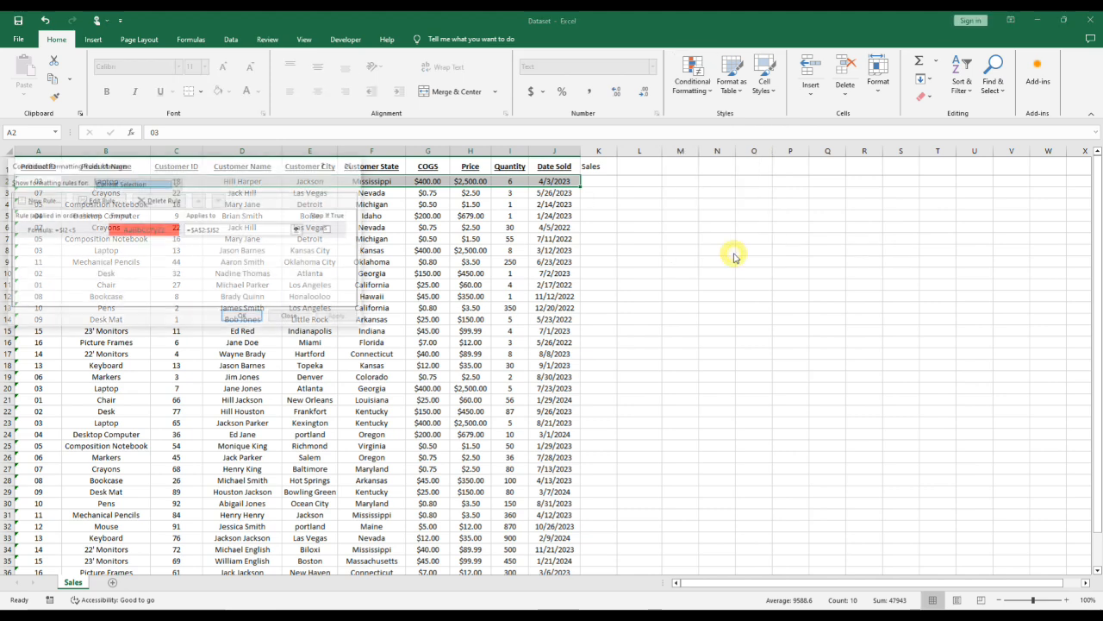
left_click(85, 231)
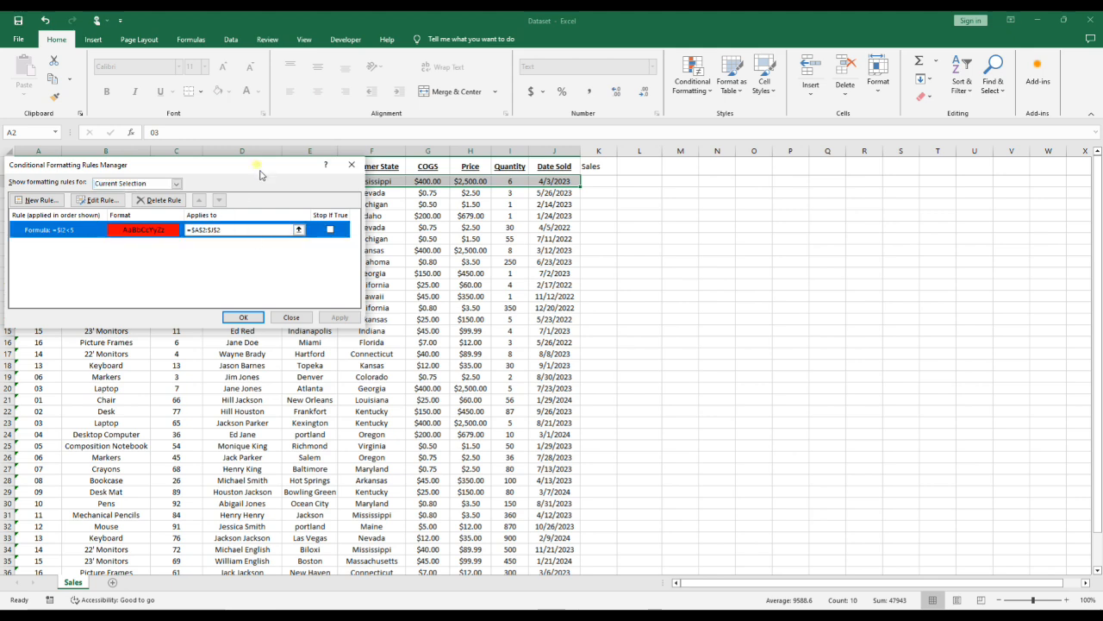
left_click_drag(258, 168, 315, 257)
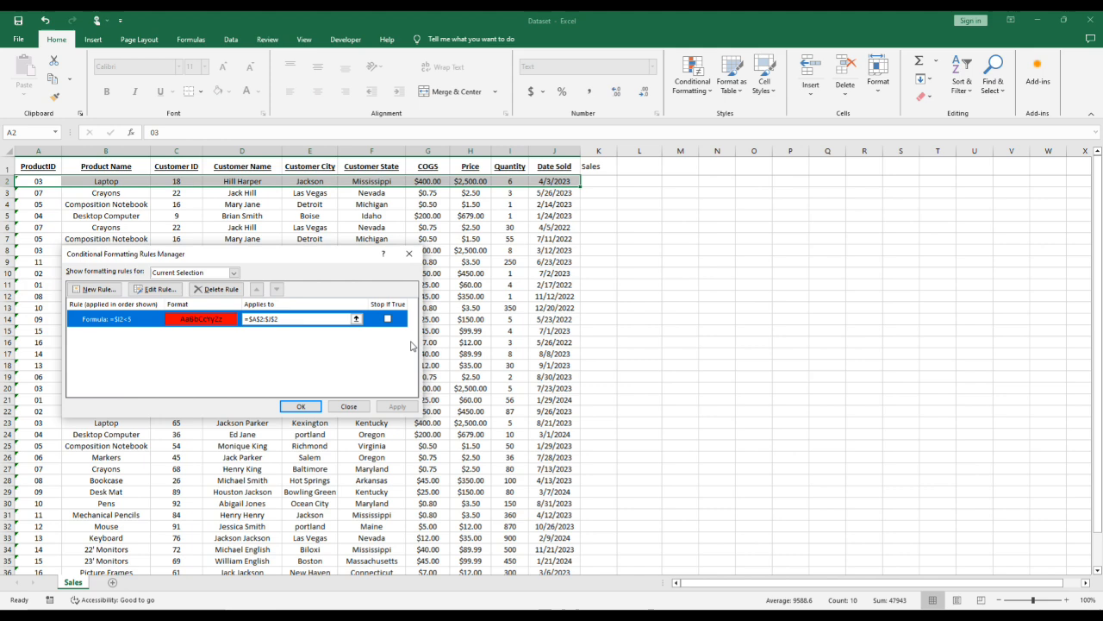
left_click(302, 319)
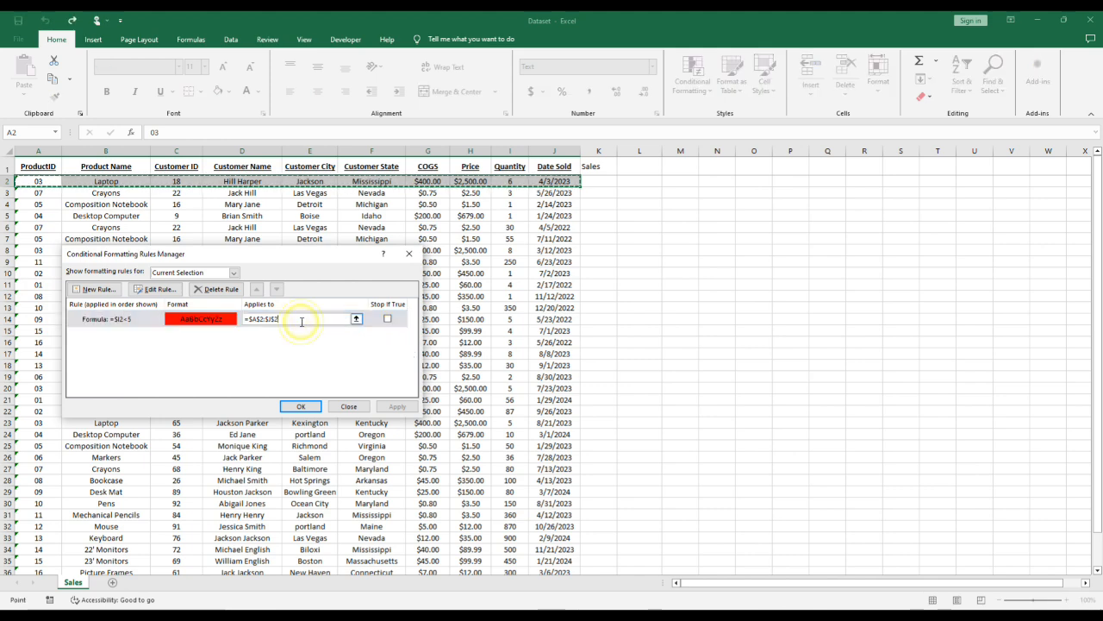
key("BackSpace")
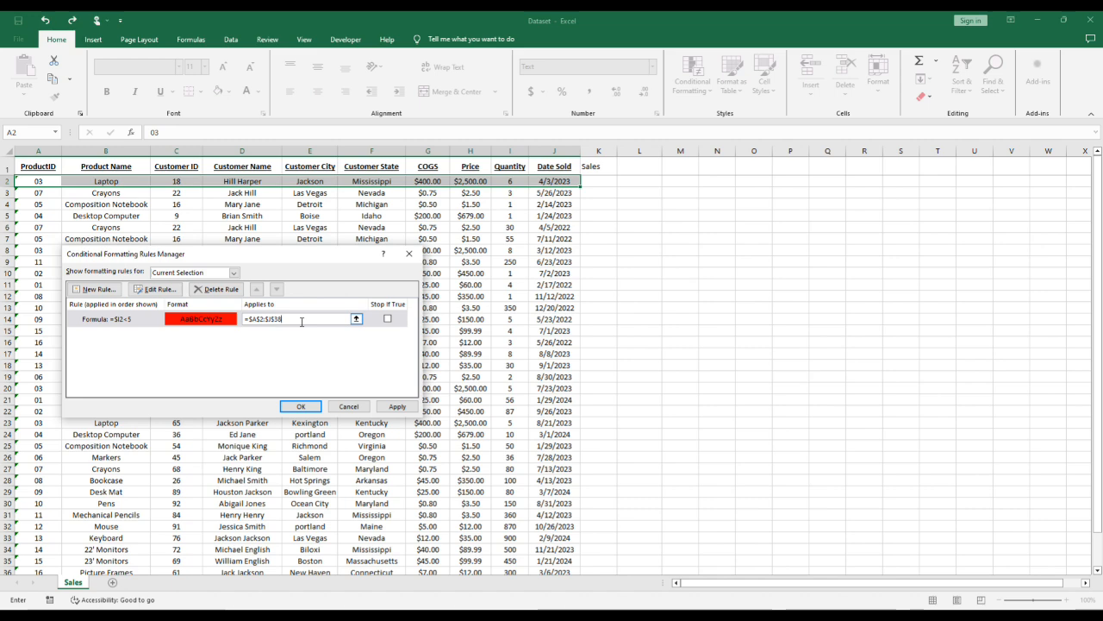
- Review the rule's formula in its edit settings, keep it, and apply the extended rule to the sheet
left_click(138, 319)
left_click(156, 289)
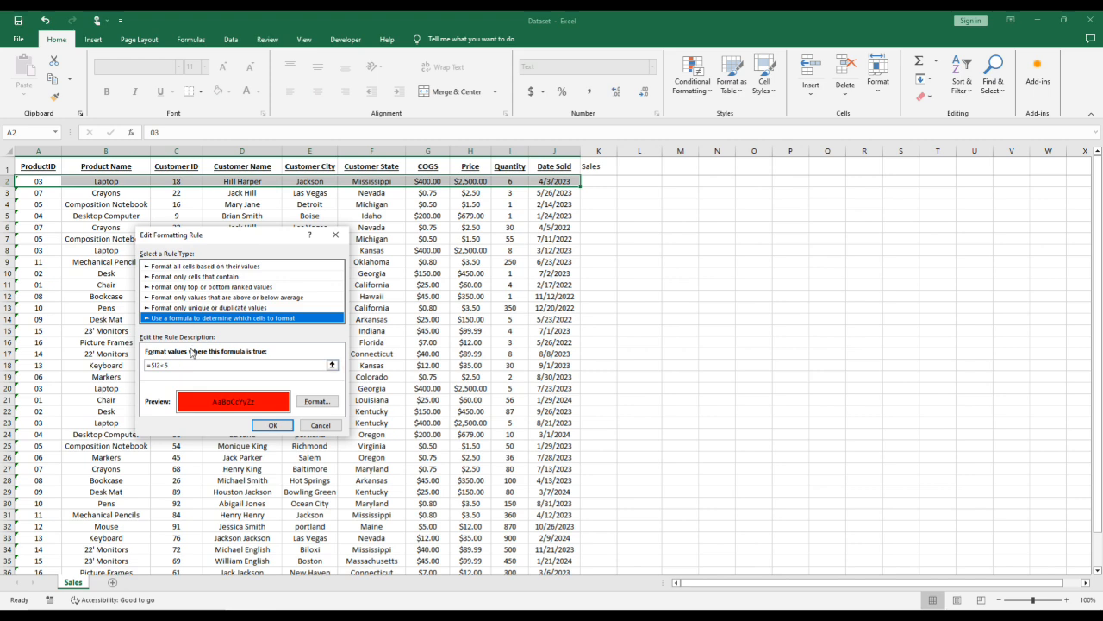
left_click(260, 428)
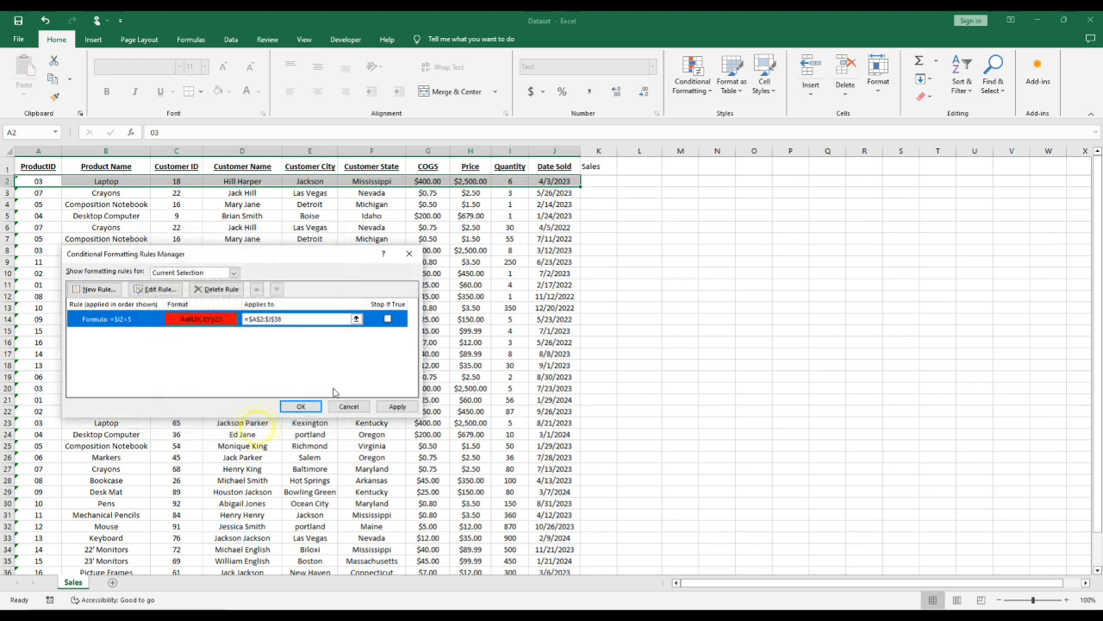
left_click(397, 408)
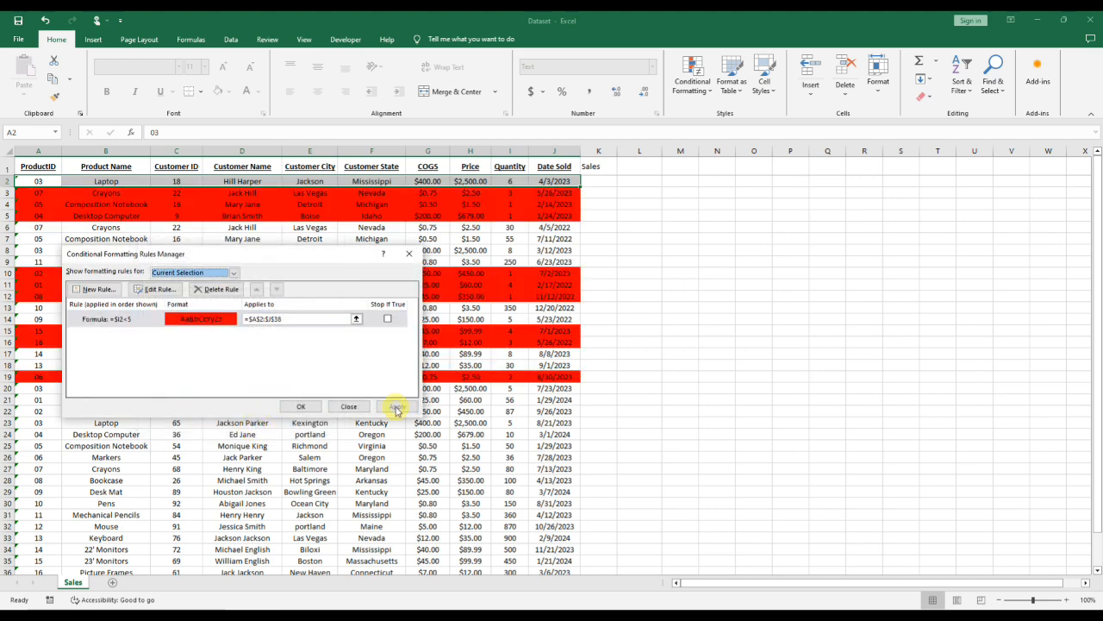
left_click(301, 412)
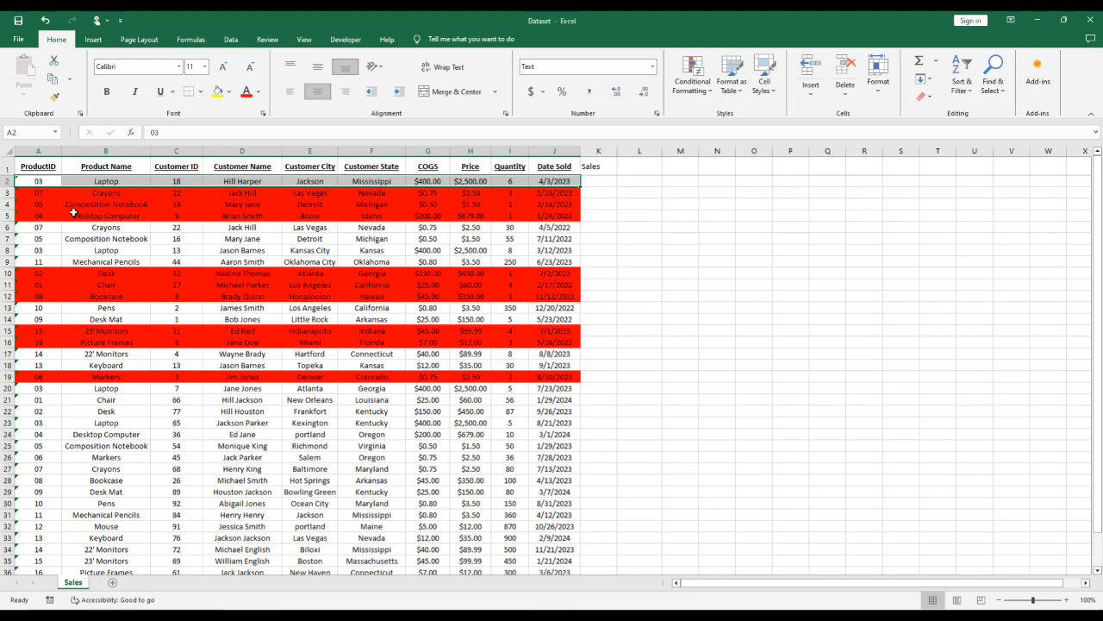
- Test the rule by setting the Quantity in cell I23 to 1
scroll(224, 431, "down", 1)
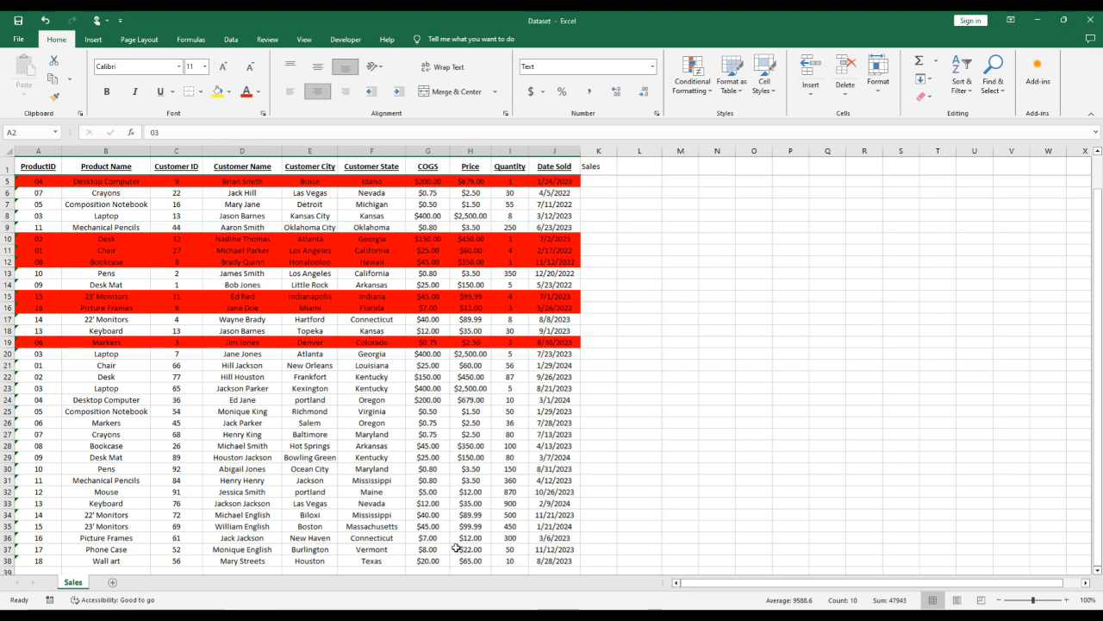
left_click(519, 389)
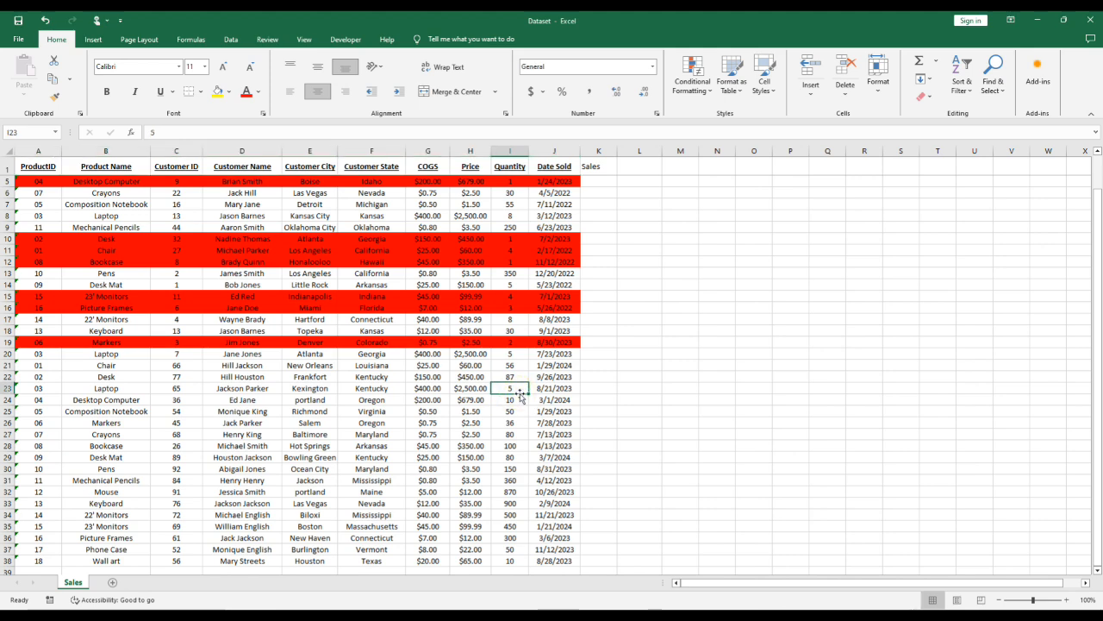
type("1")
key("Return")
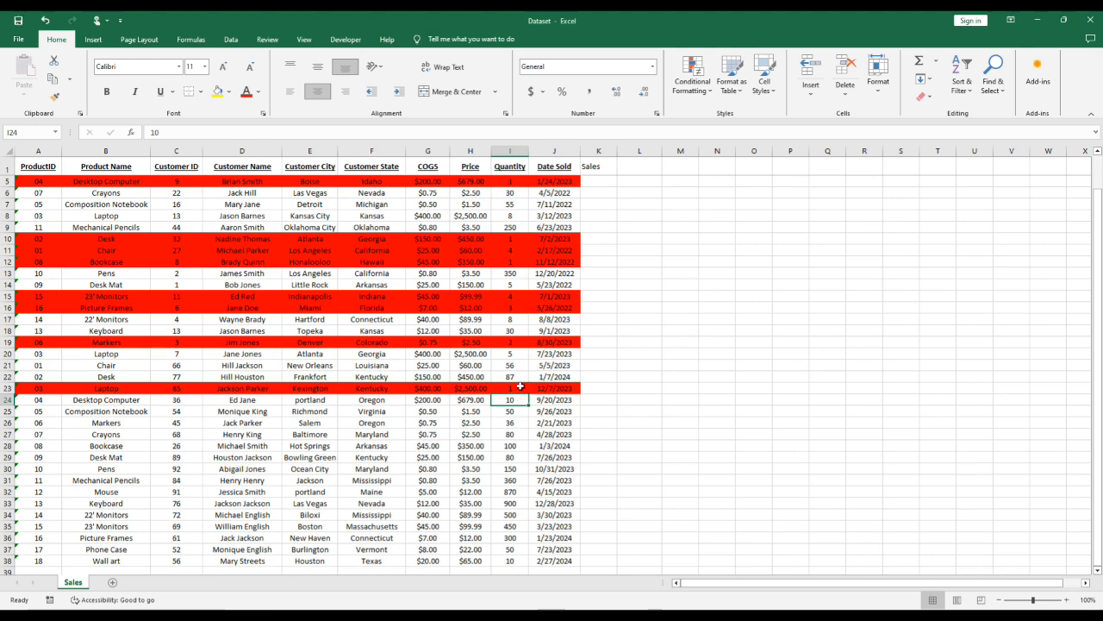
- Clear the conditional formatting rules from the entire sheet
left_click(712, 93)
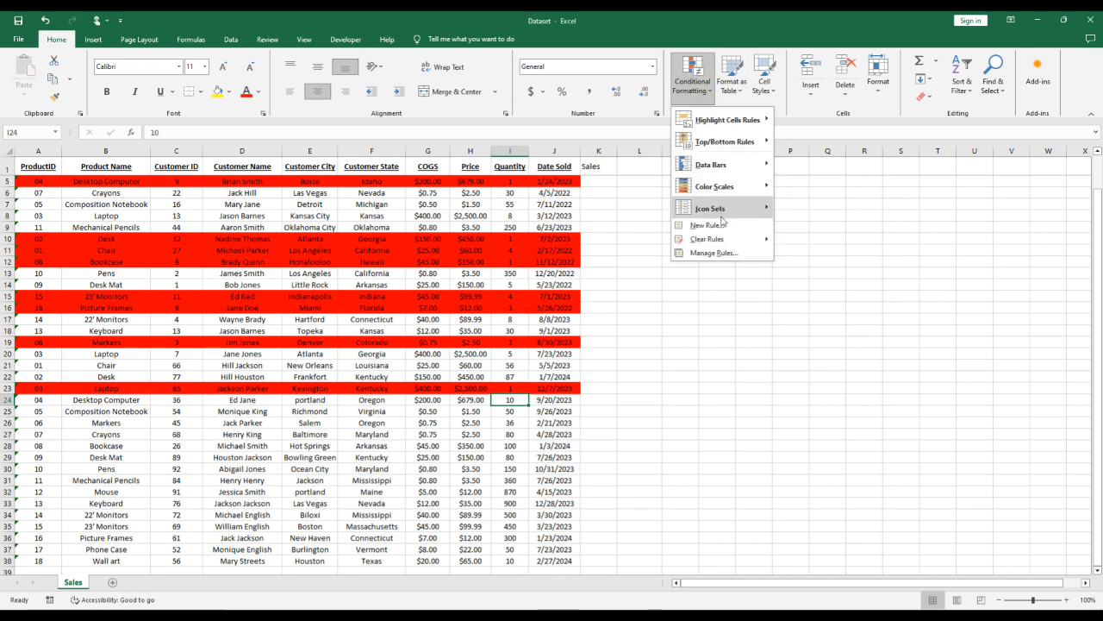
mouse_move(717, 244)
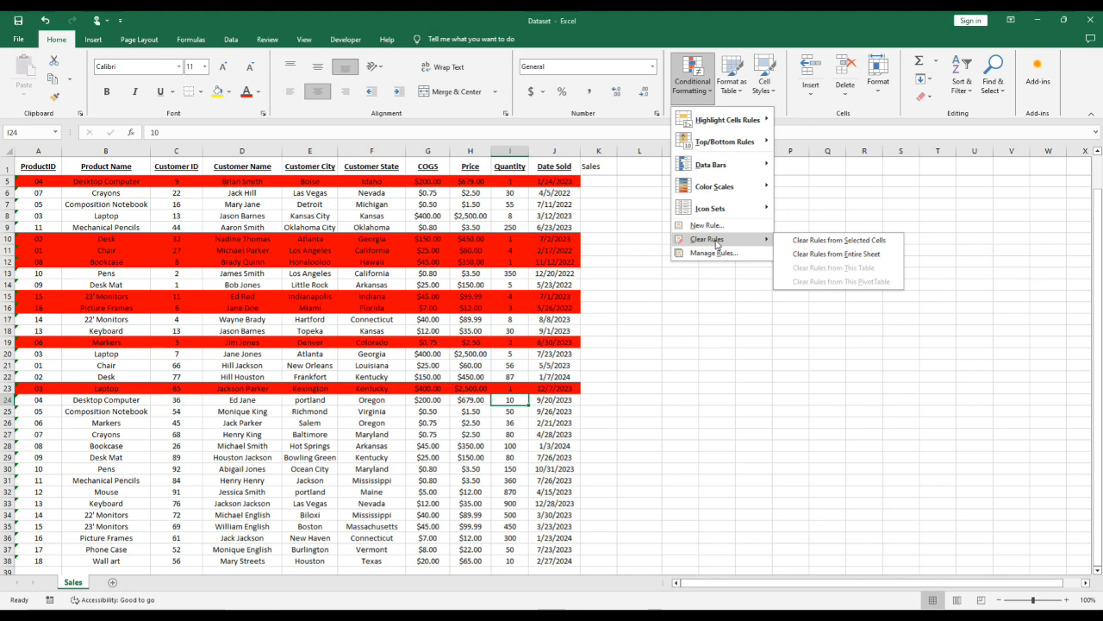
left_click(872, 254)
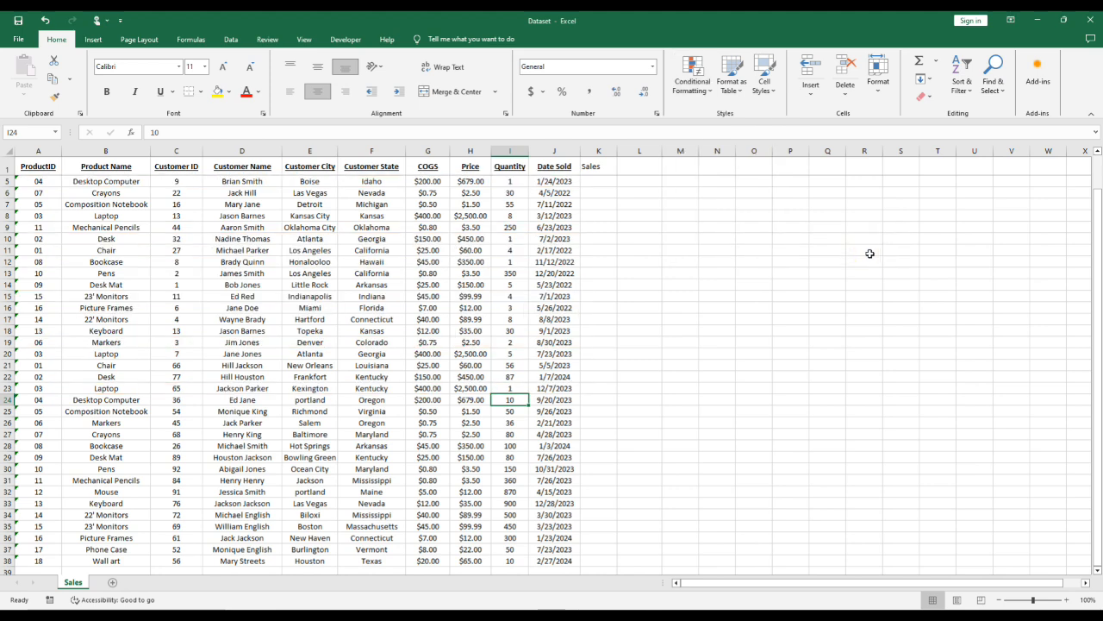
- Check the rules manager for conditional formatting rules remaining on the current selection
left_click(694, 82)
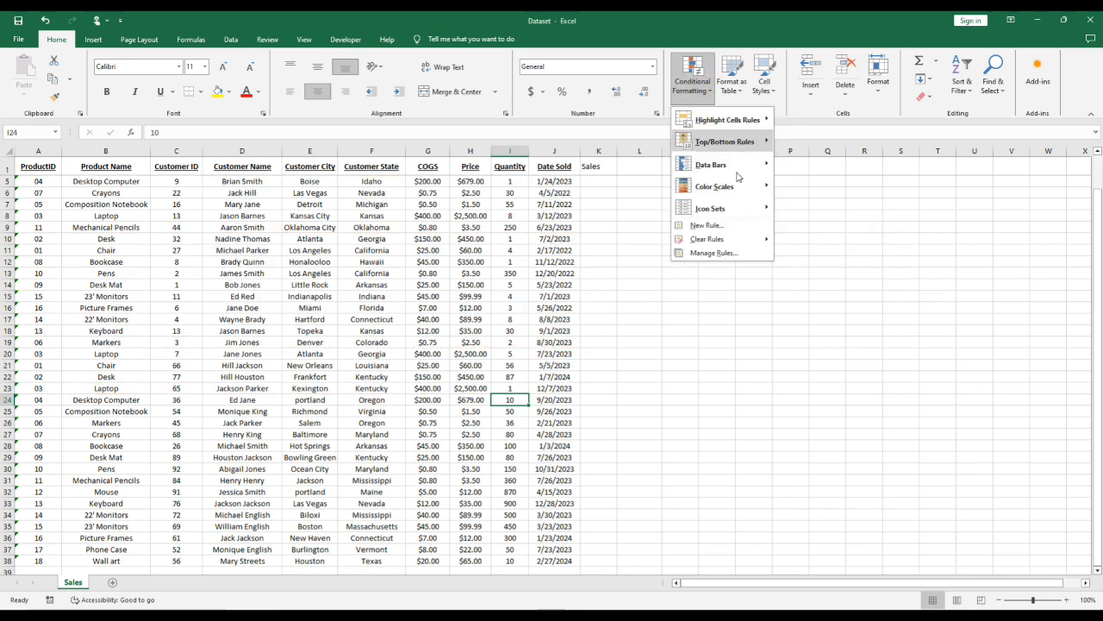
left_click(716, 253)
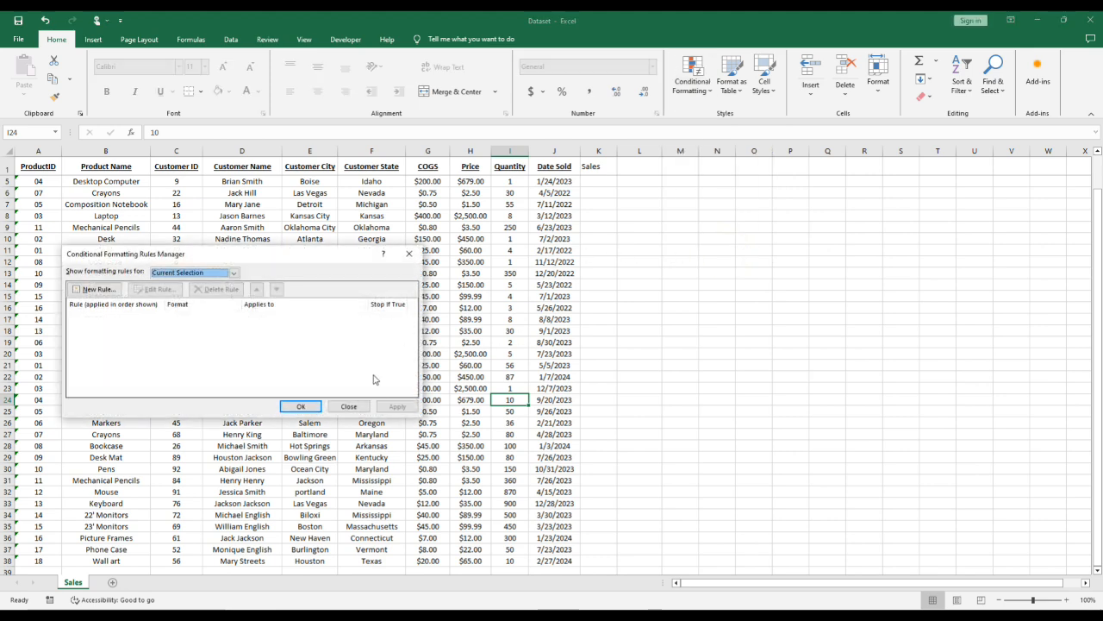
left_click(353, 408)
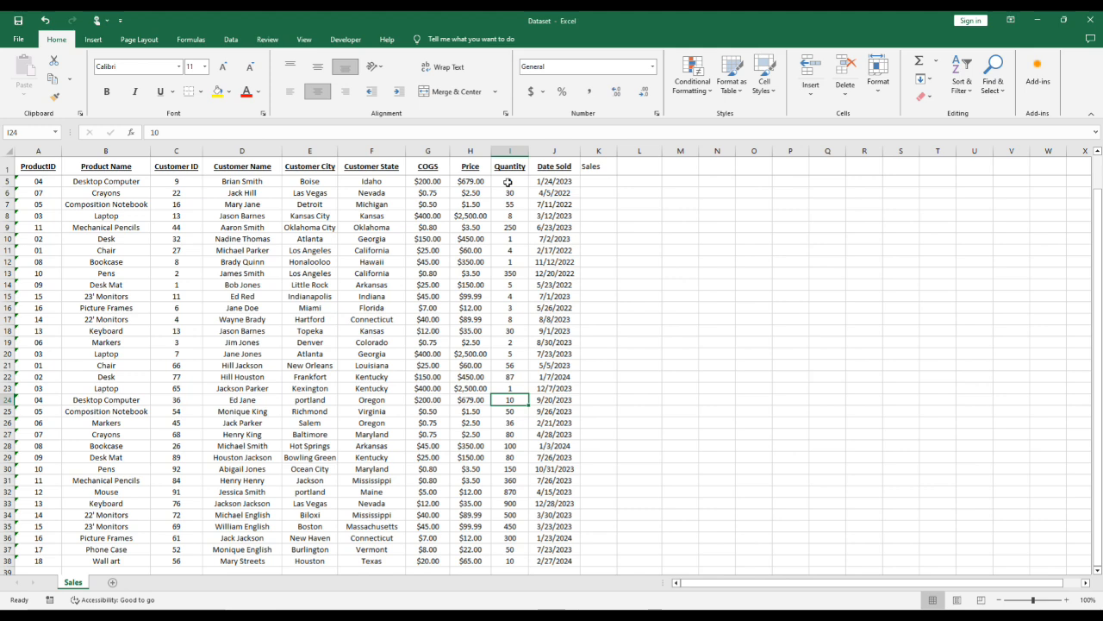
- Start a formula-based conditional formatting rule for cell I5 using =$I5>800, with only the column reference locked
left_click(508, 181)
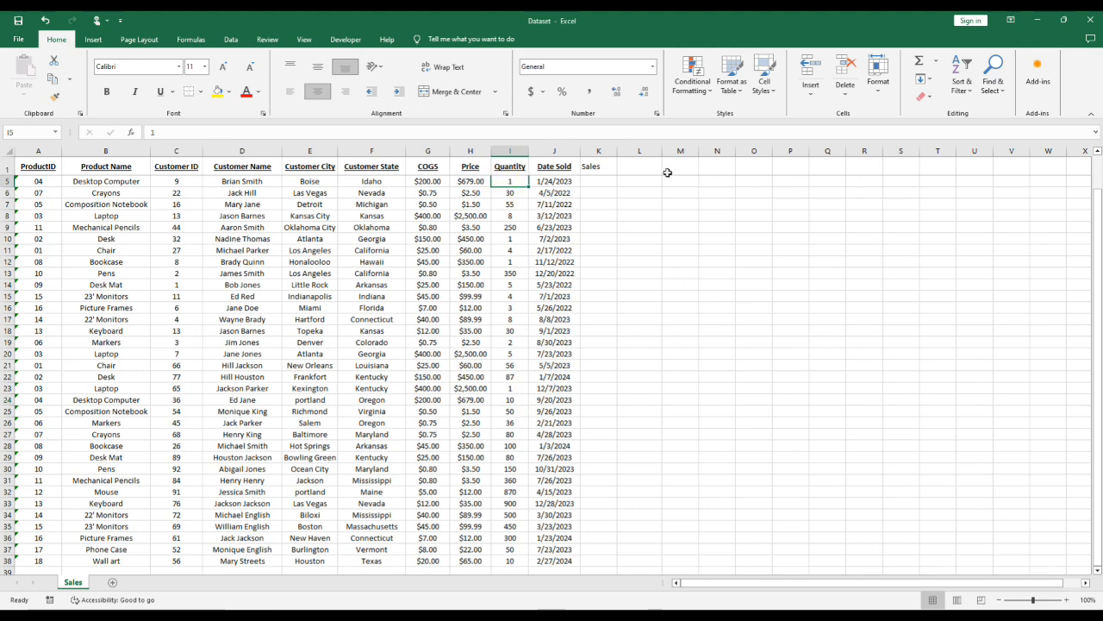
left_click(703, 92)
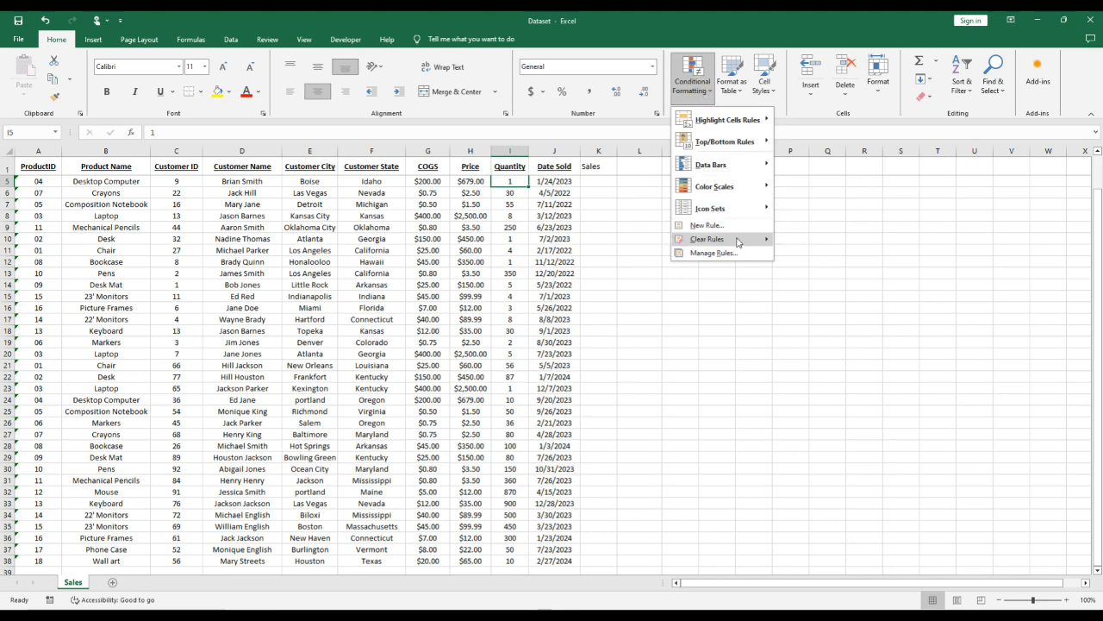
left_click(707, 225)
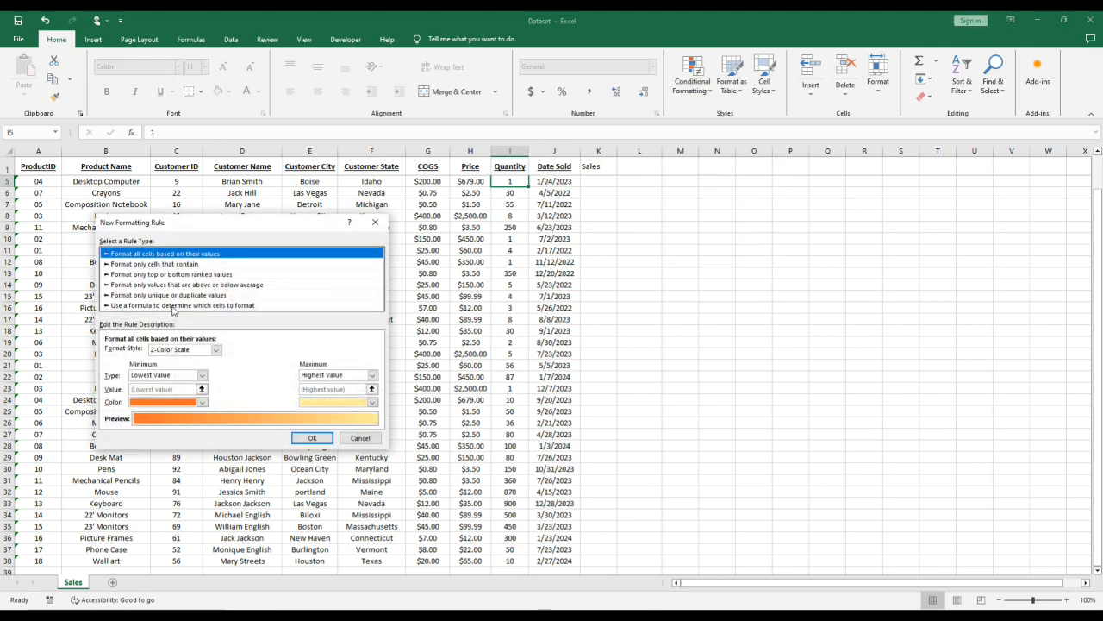
left_click(173, 306)
left_click(152, 353)
type("=")
left_click(512, 180)
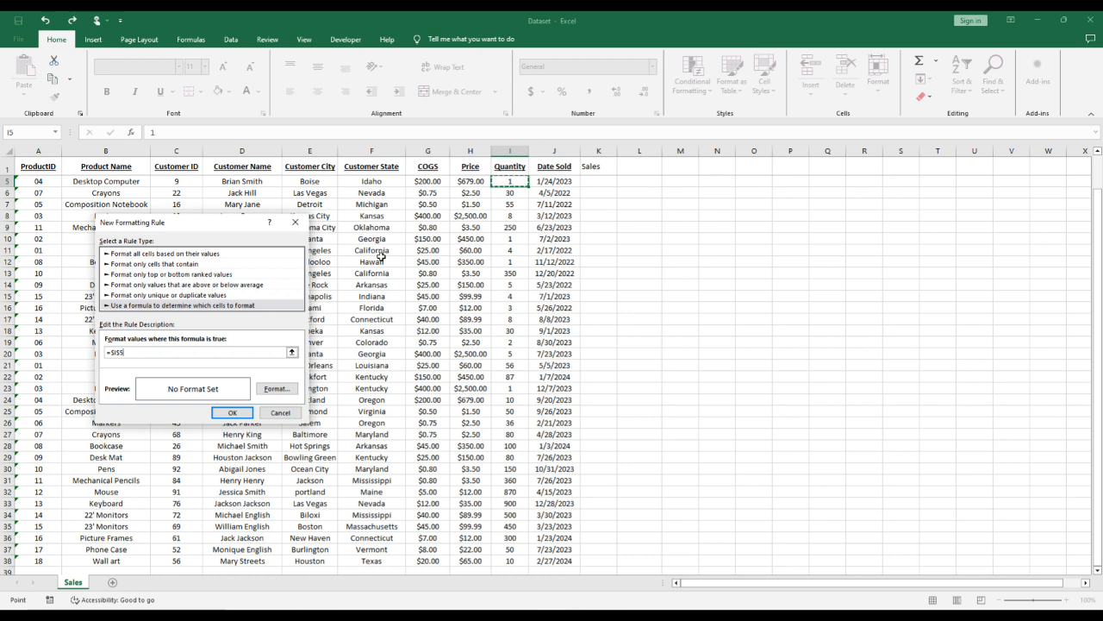
type(">800")
double_click(118, 353)
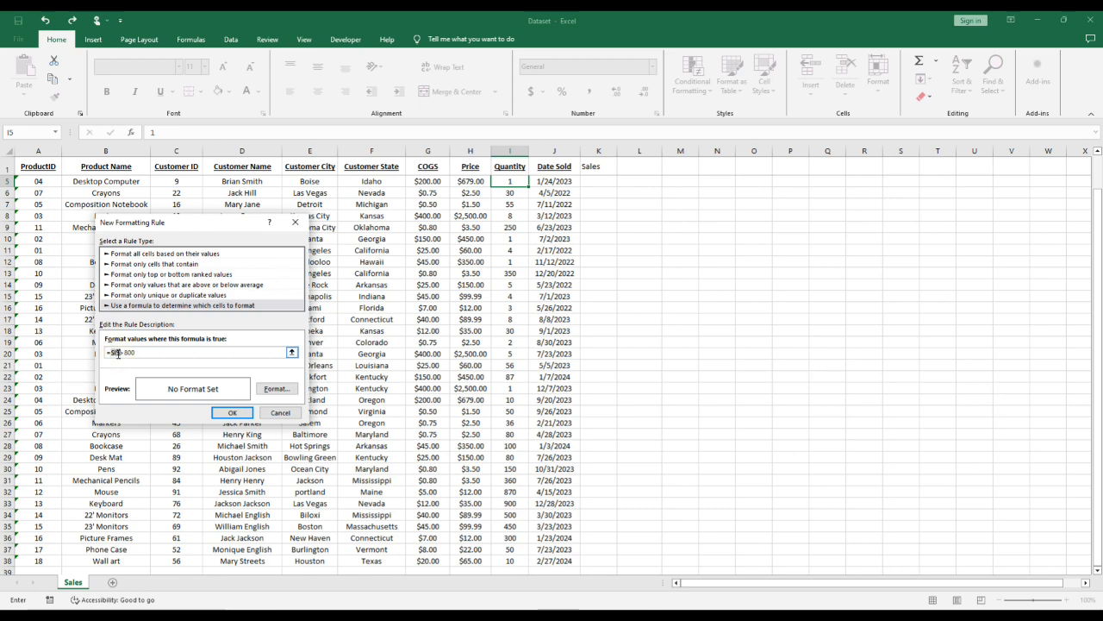
- Give the rule a red, bold, strikethrough font format and create it
left_click(278, 388)
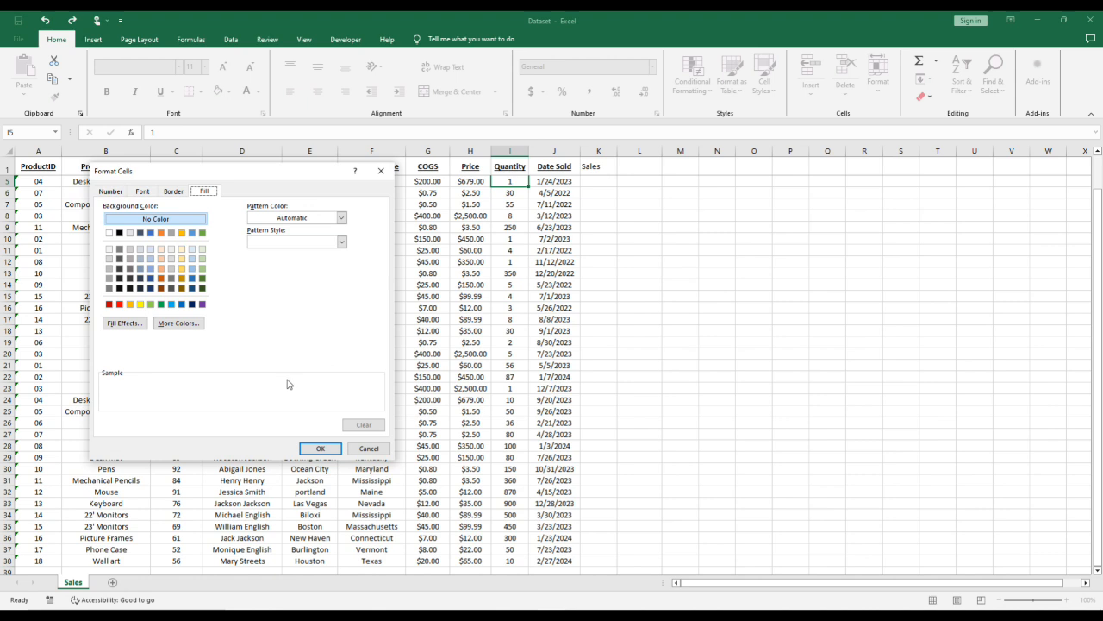
left_click(143, 191)
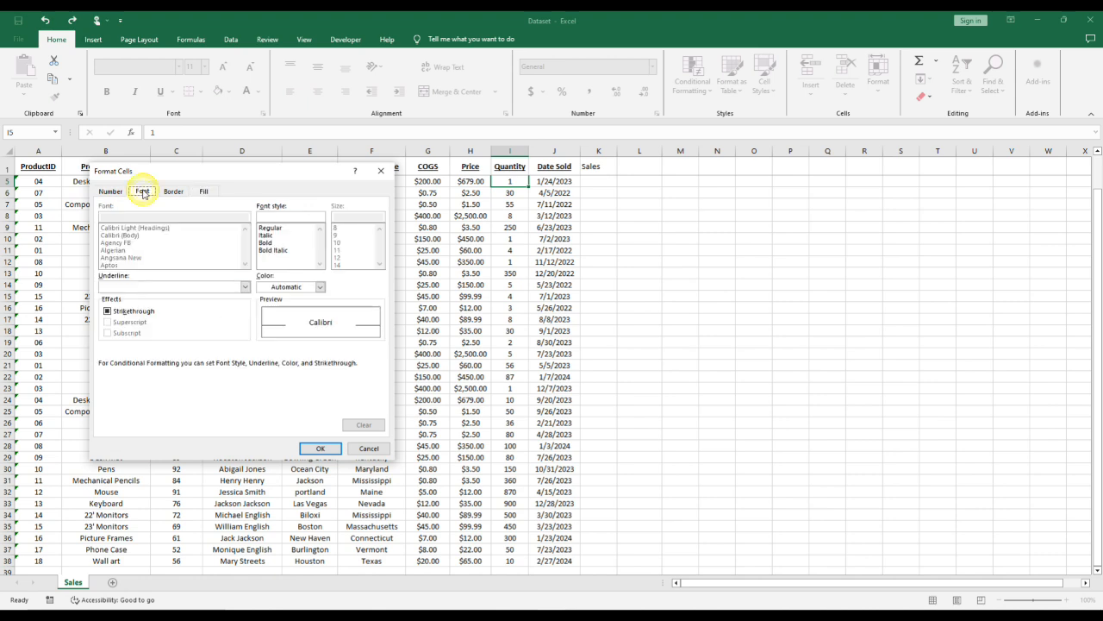
left_click(319, 286)
left_click(272, 391)
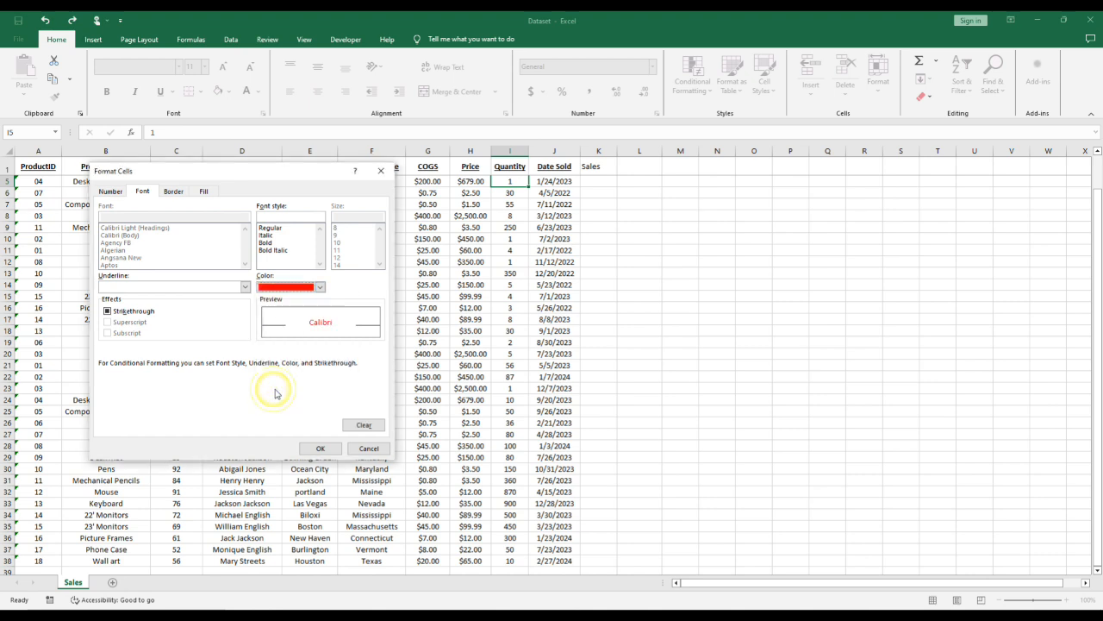
left_click(266, 243)
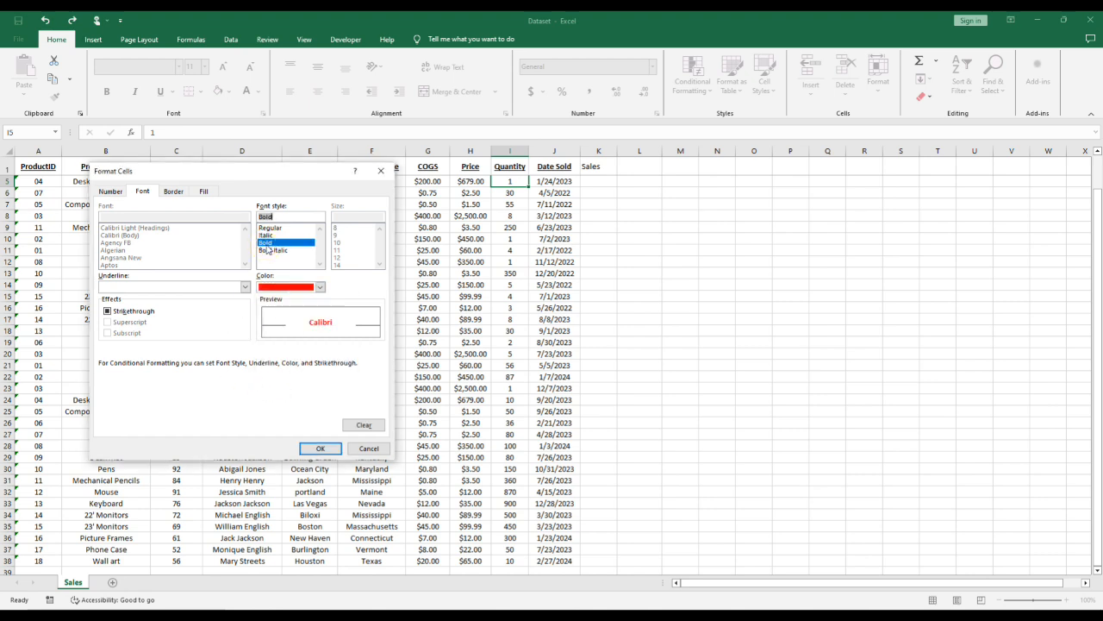
left_click(110, 311)
left_click(320, 448)
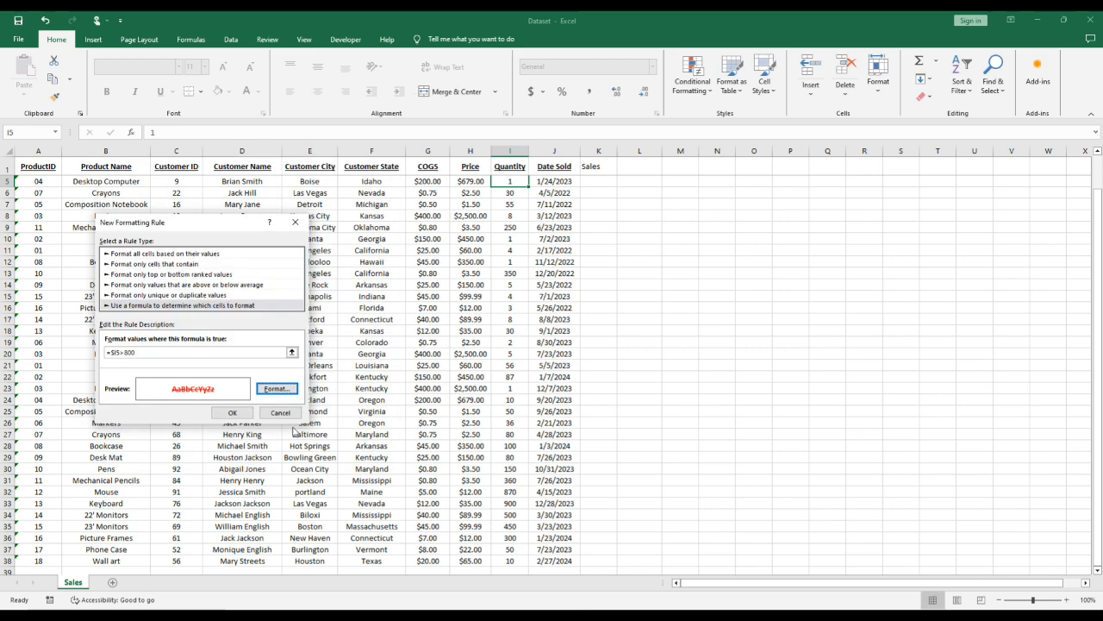
left_click(220, 415)
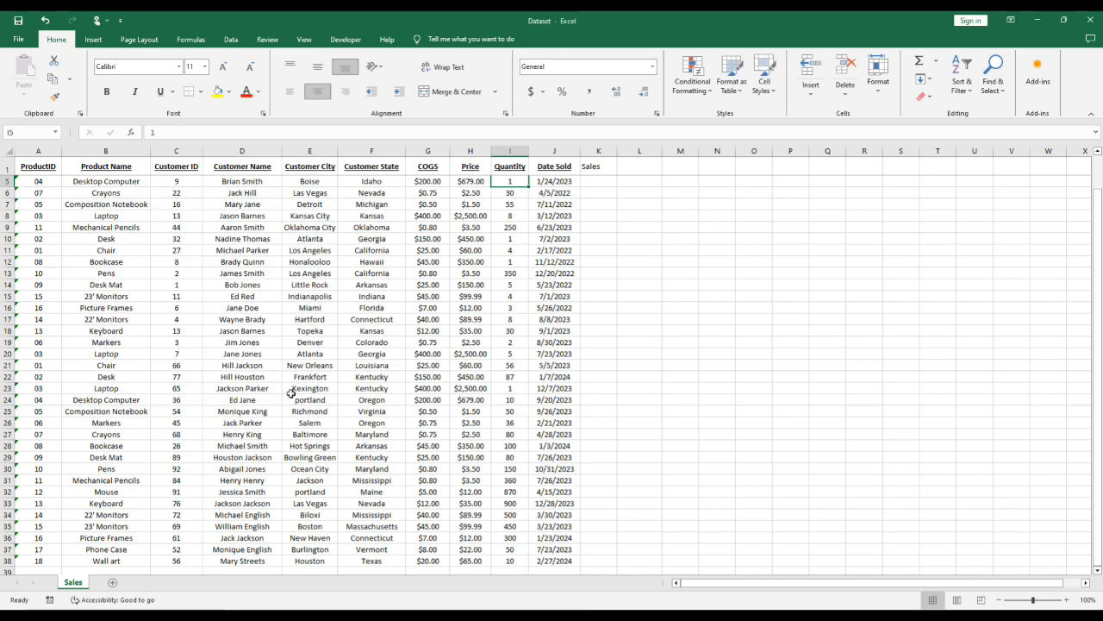
- Extend the rule's applied range to the Quantity cells $I$5:$I$38 in the rules manager and apply it
left_click(695, 79)
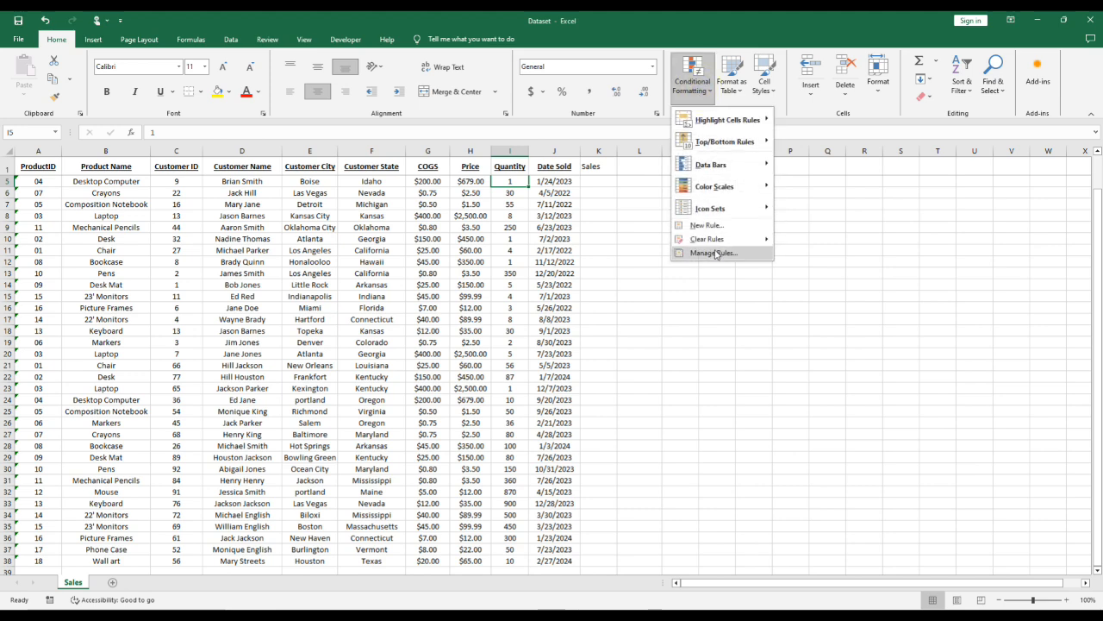
left_click(714, 253)
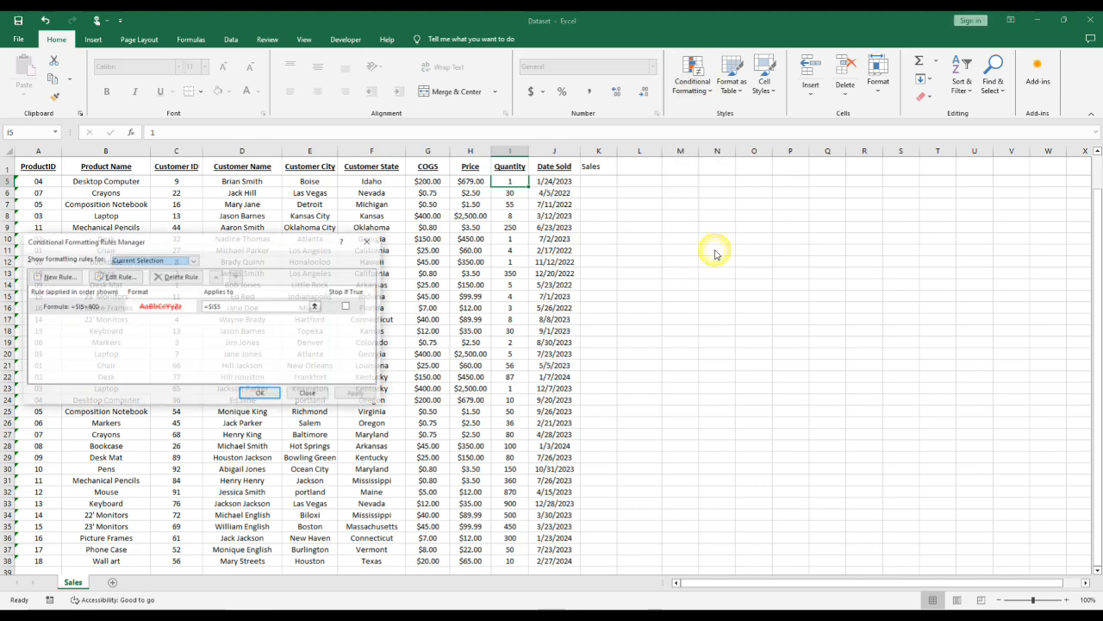
left_click(93, 308)
left_click(241, 307)
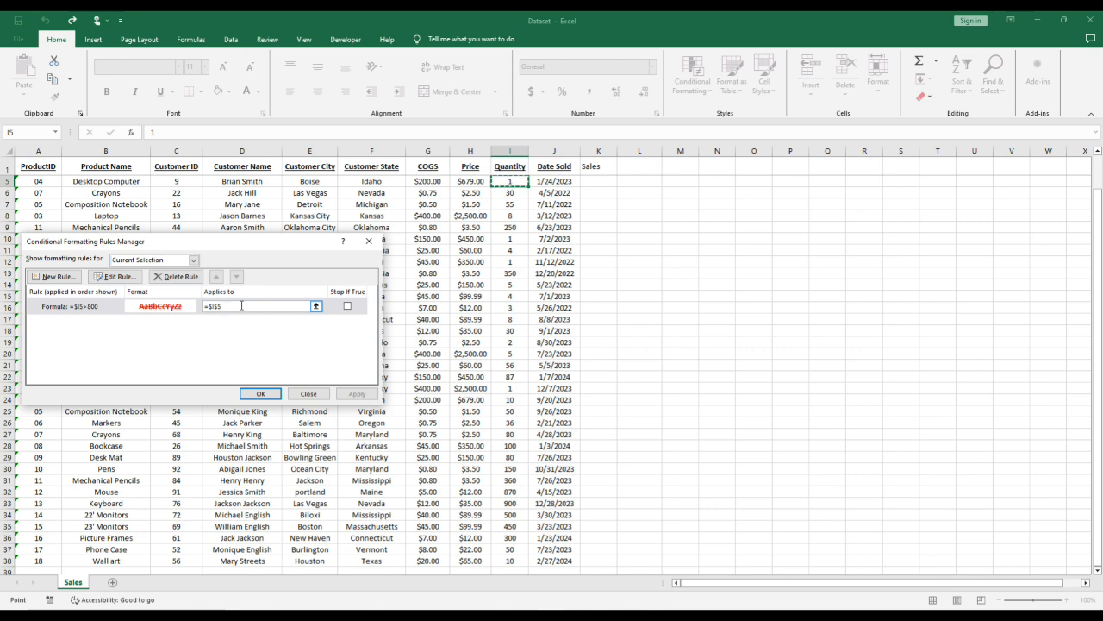
type(":$I$38")
left_click_drag(268, 307, 206, 309)
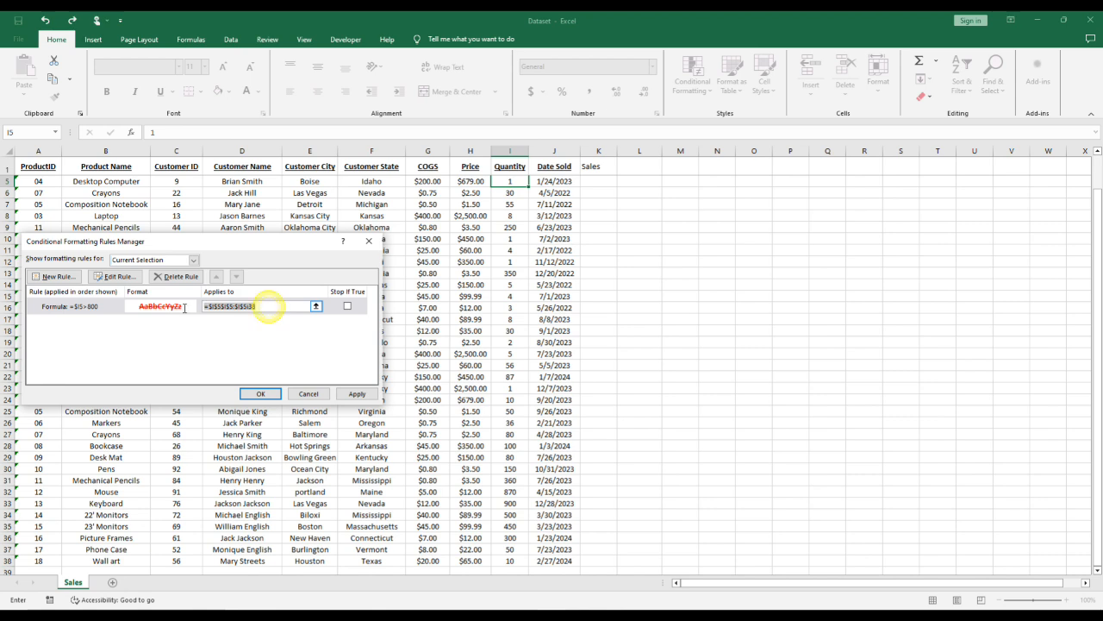
left_click_drag(510, 183, 521, 559)
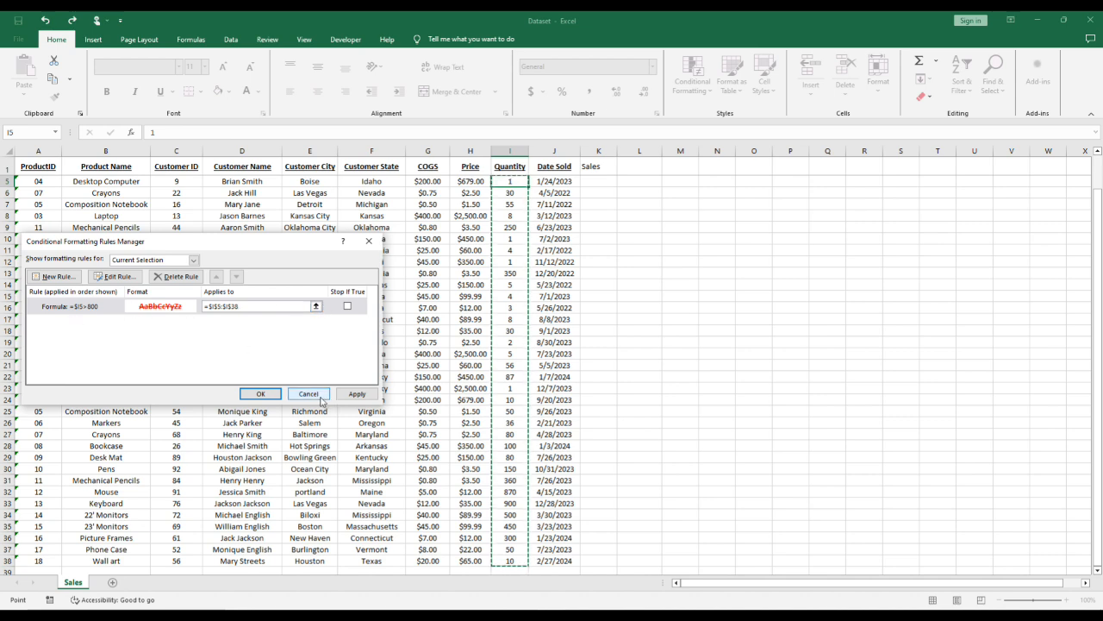
left_click(357, 394)
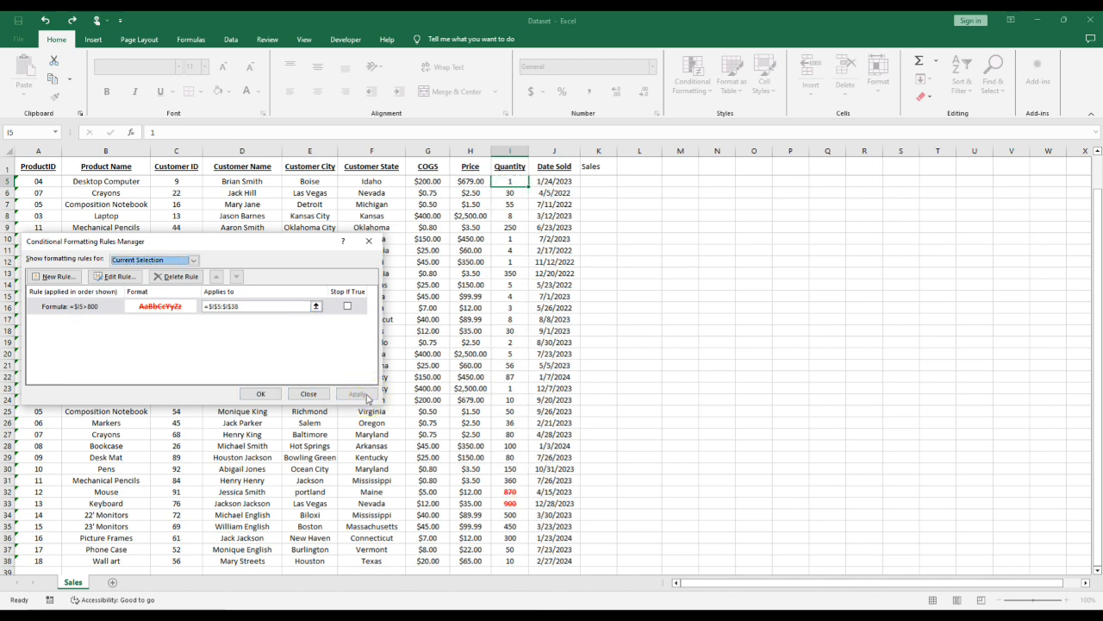
left_click(261, 393)
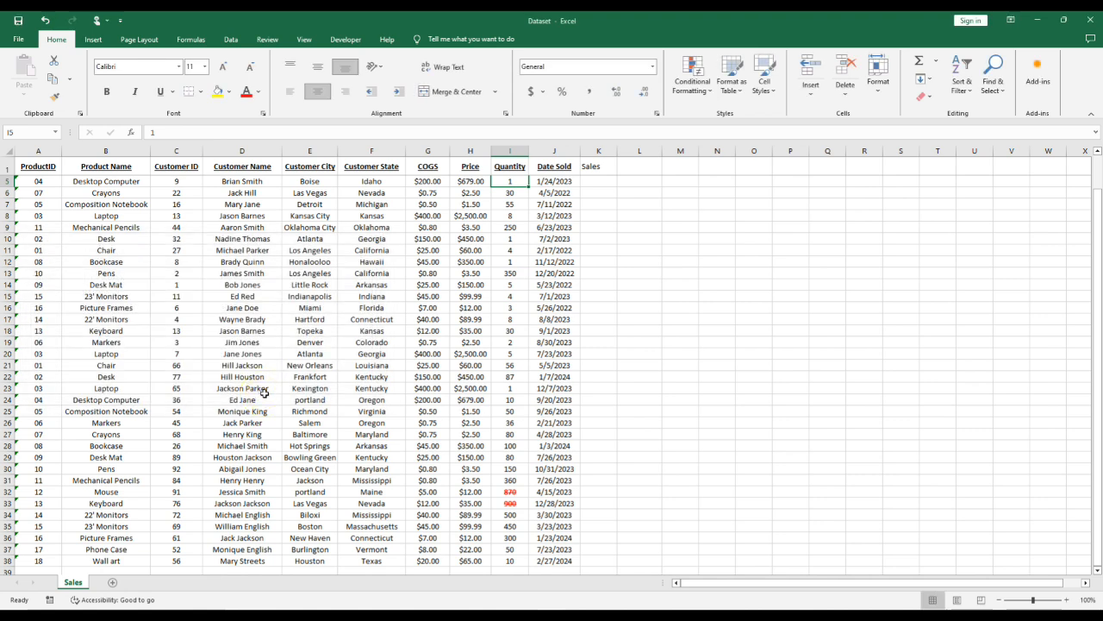
- Test the rule by setting the Quantity in cell I34 to 1000
scroll(512, 458, "down", 1)
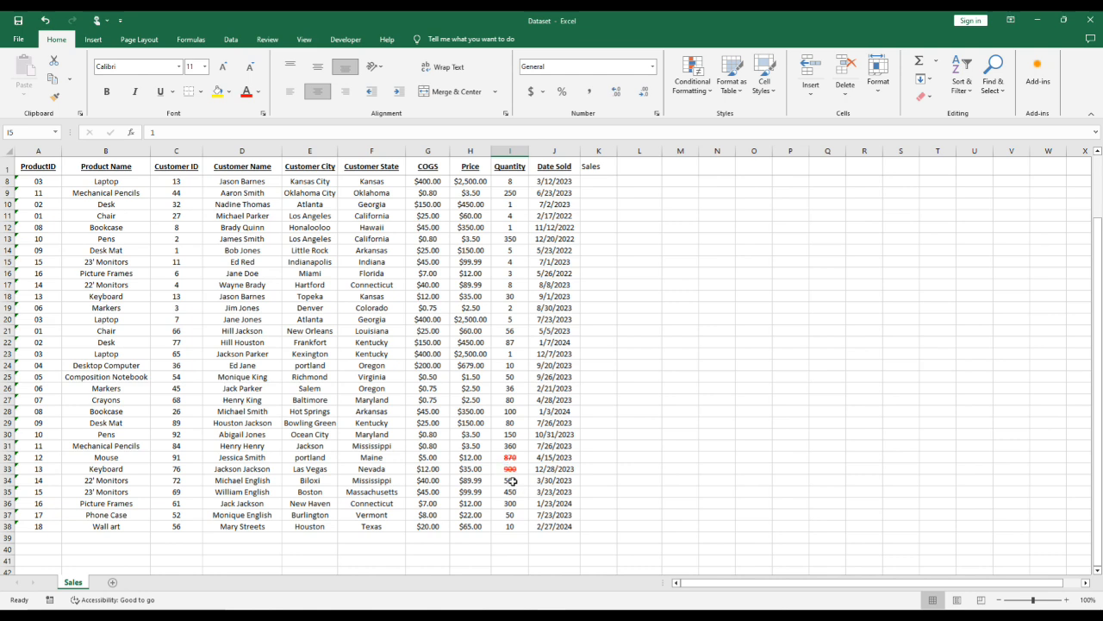
left_click(513, 481)
type("1000")
key("Return")
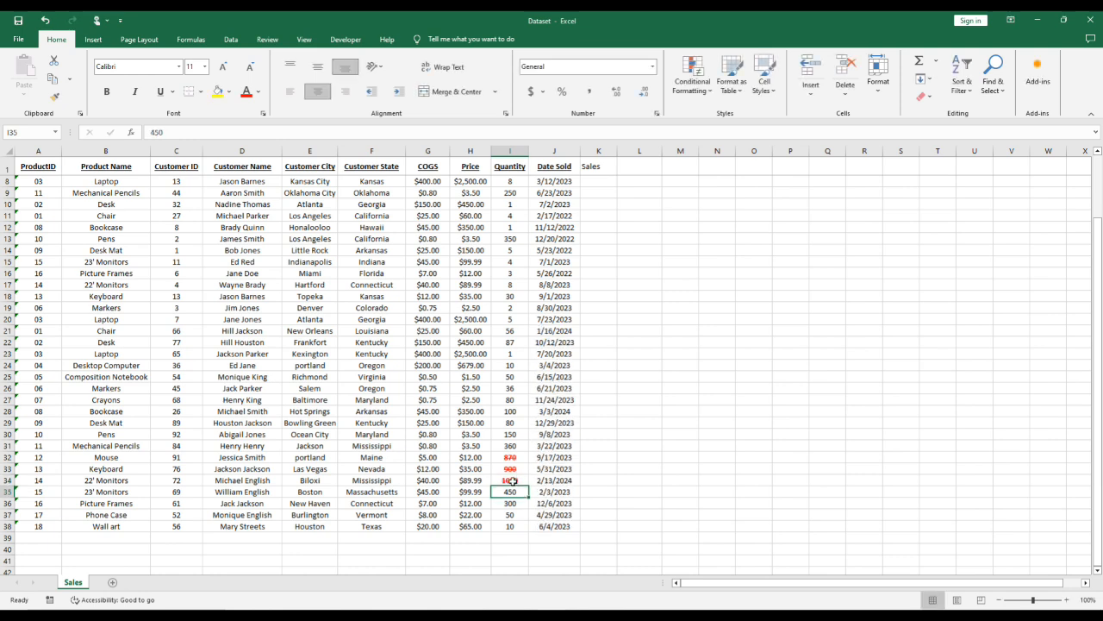